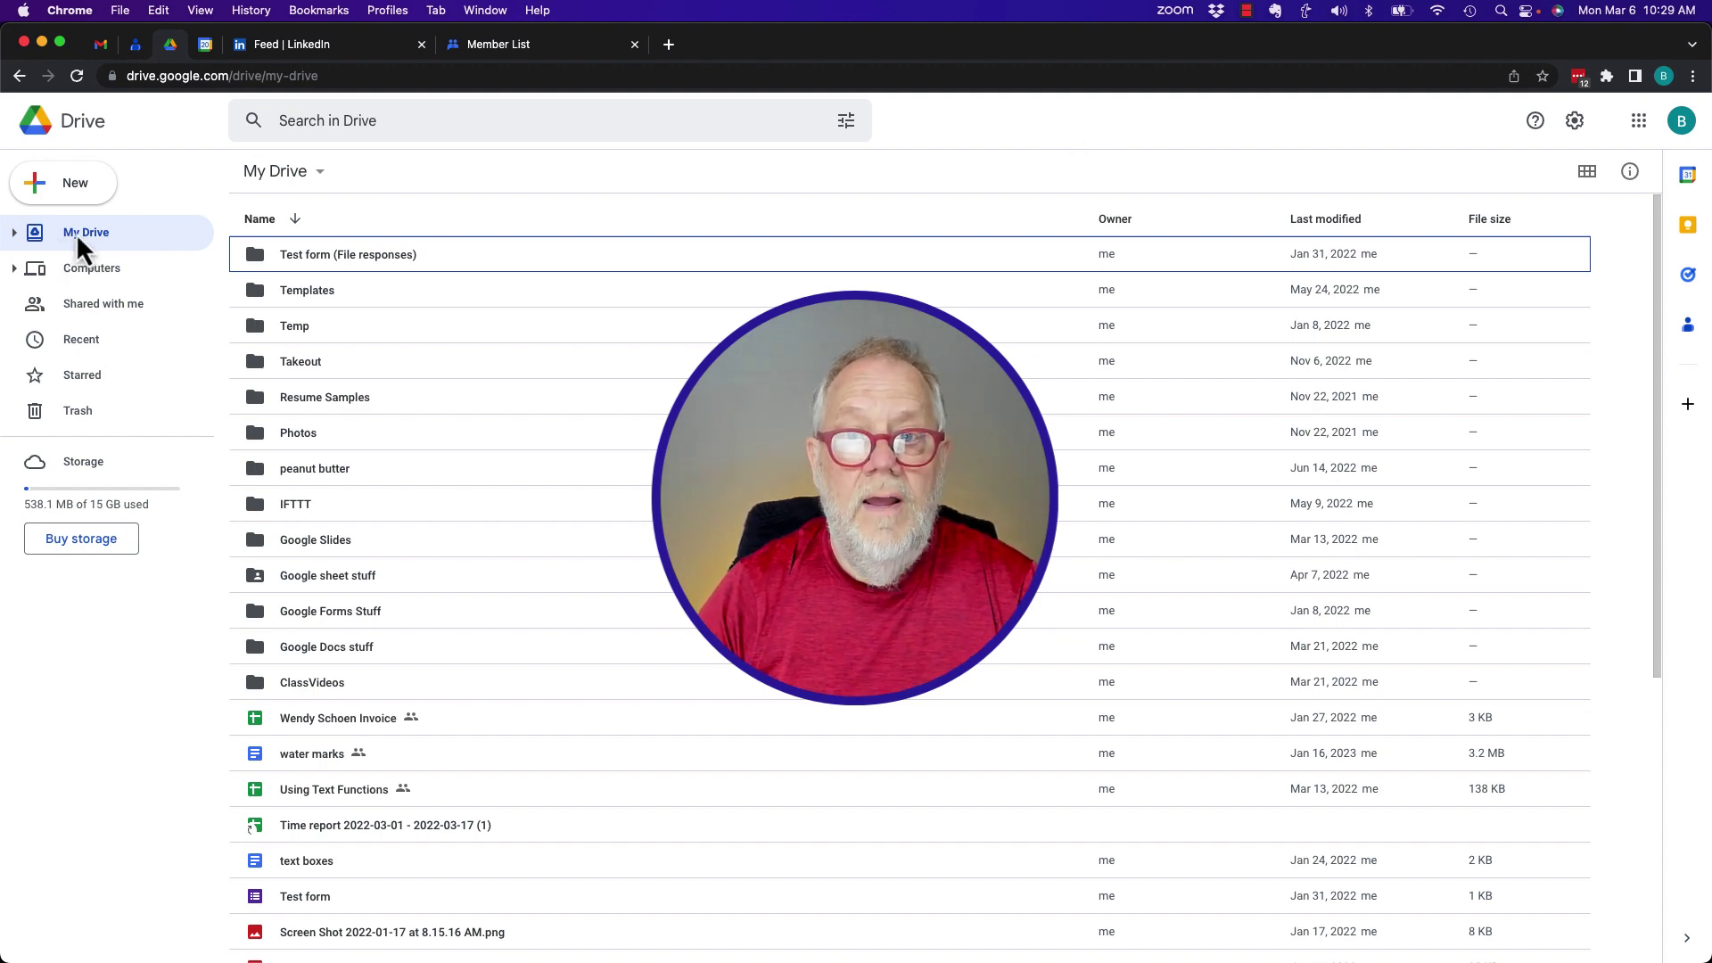
scroll(598, 555, "down", 5)
scroll(599, 555, "down", 5)
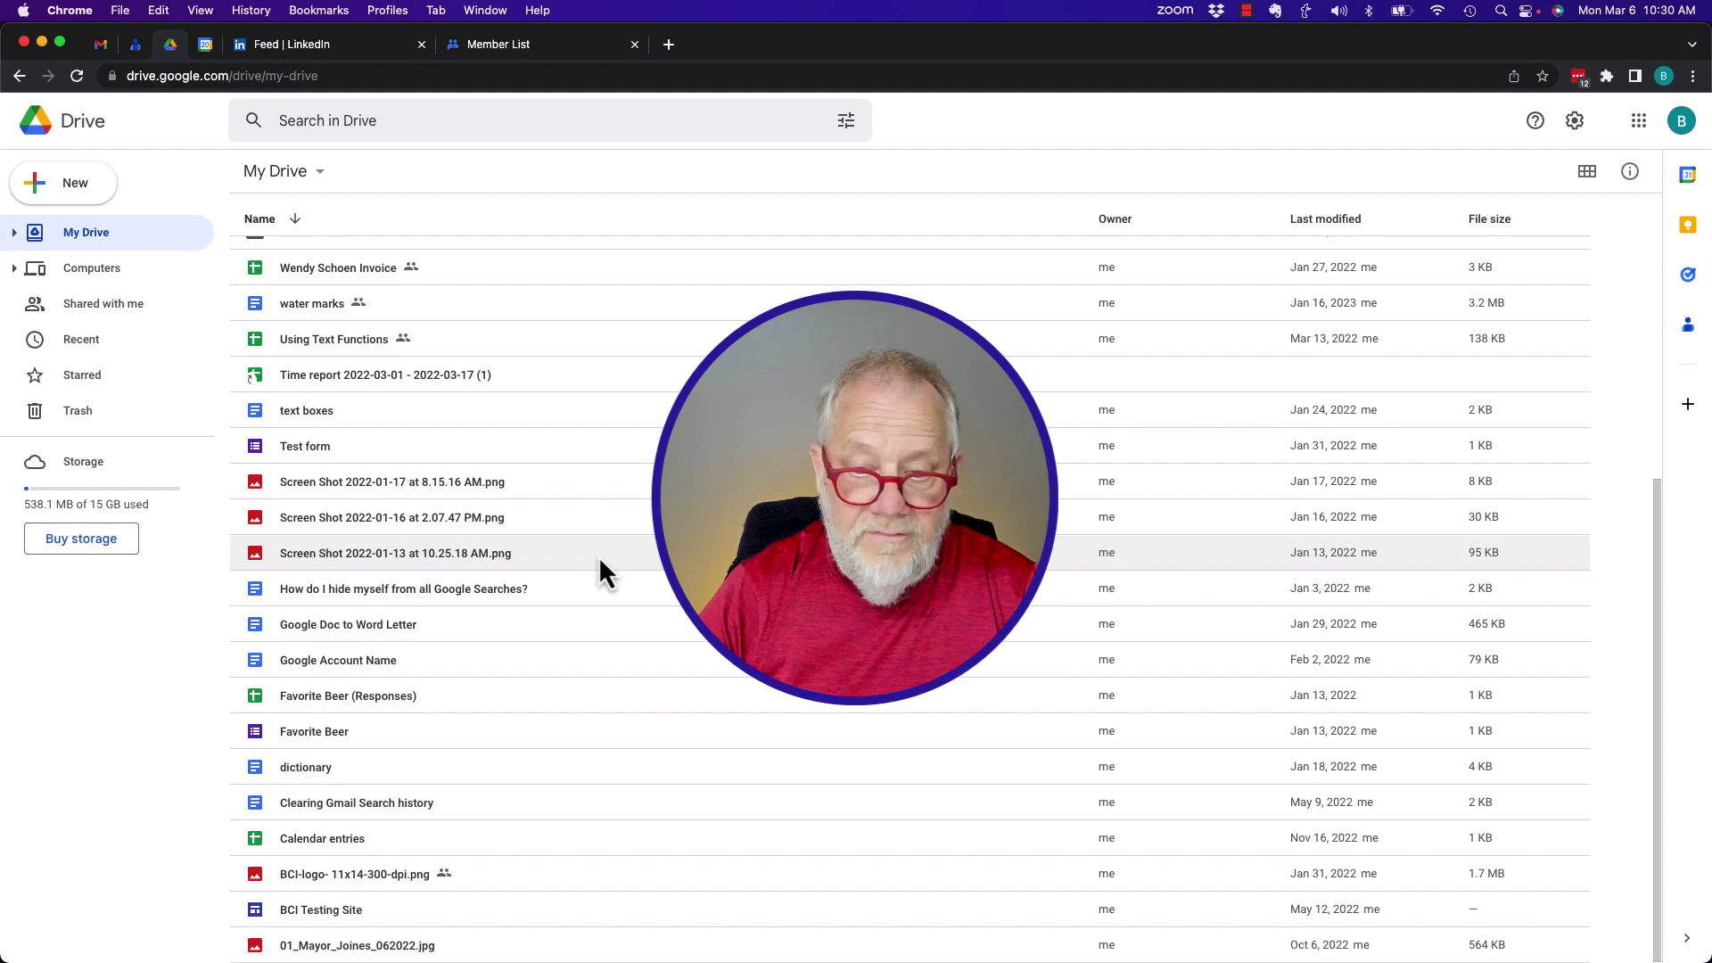
scroll(598, 556, "up", 10)
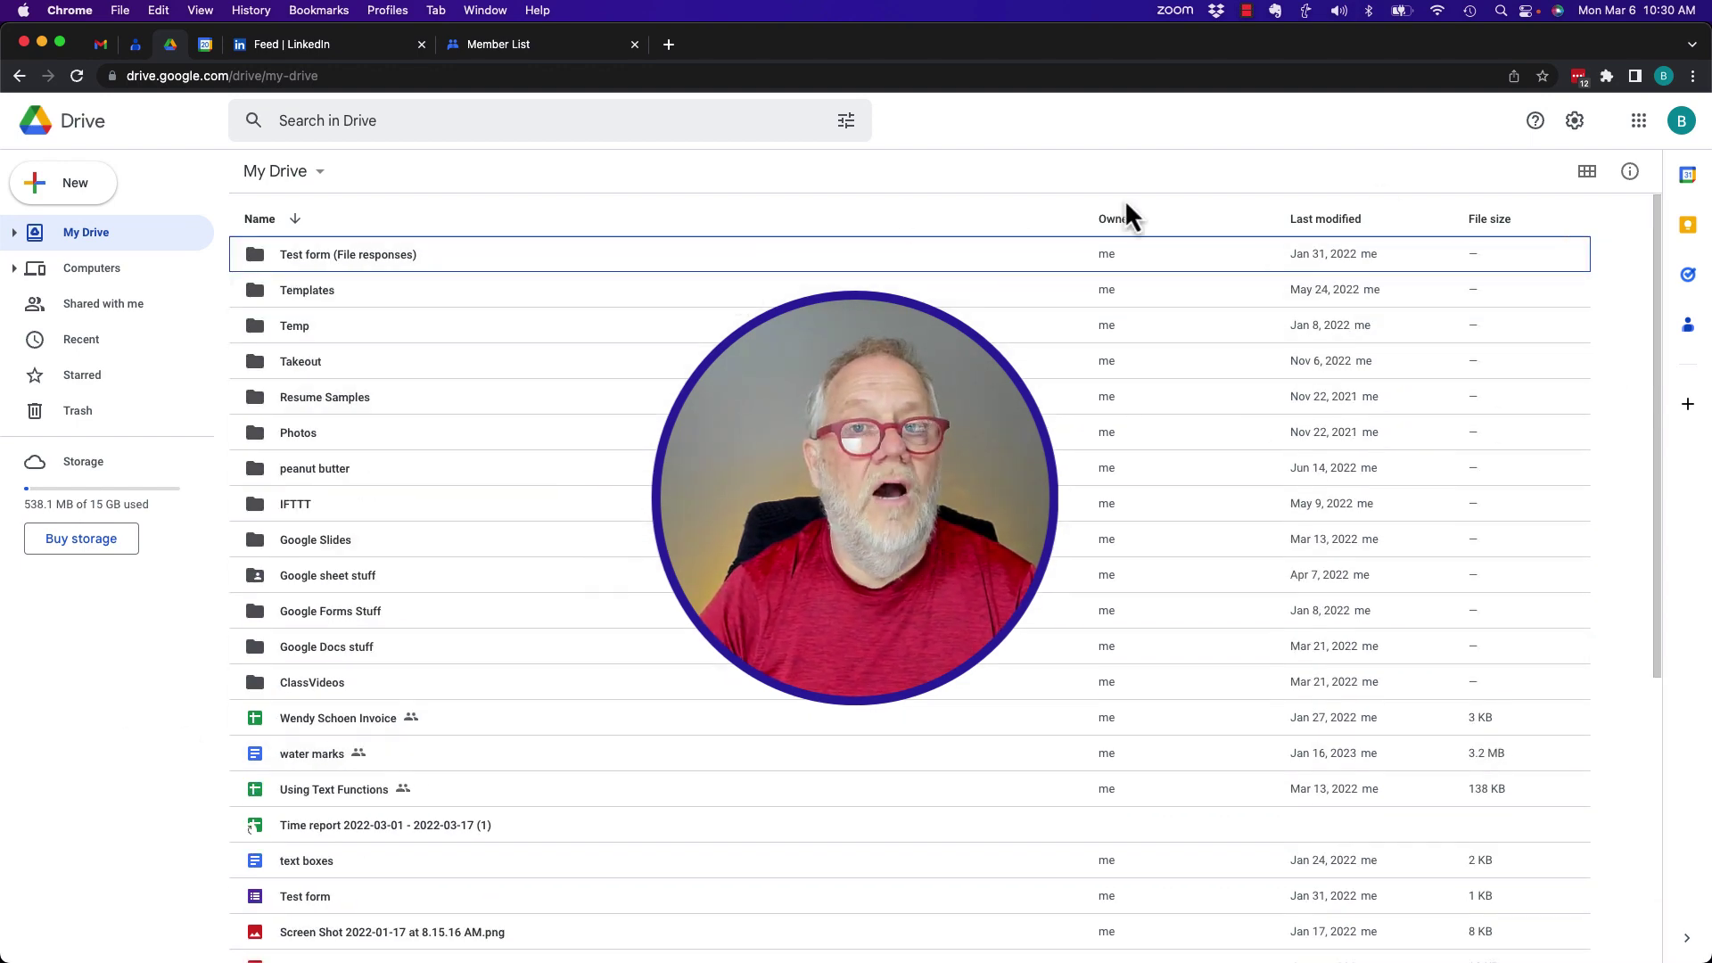
Step: Show the details panel and view the Takeout folder's access, type, location, owner and dates
left_click(1631, 172)
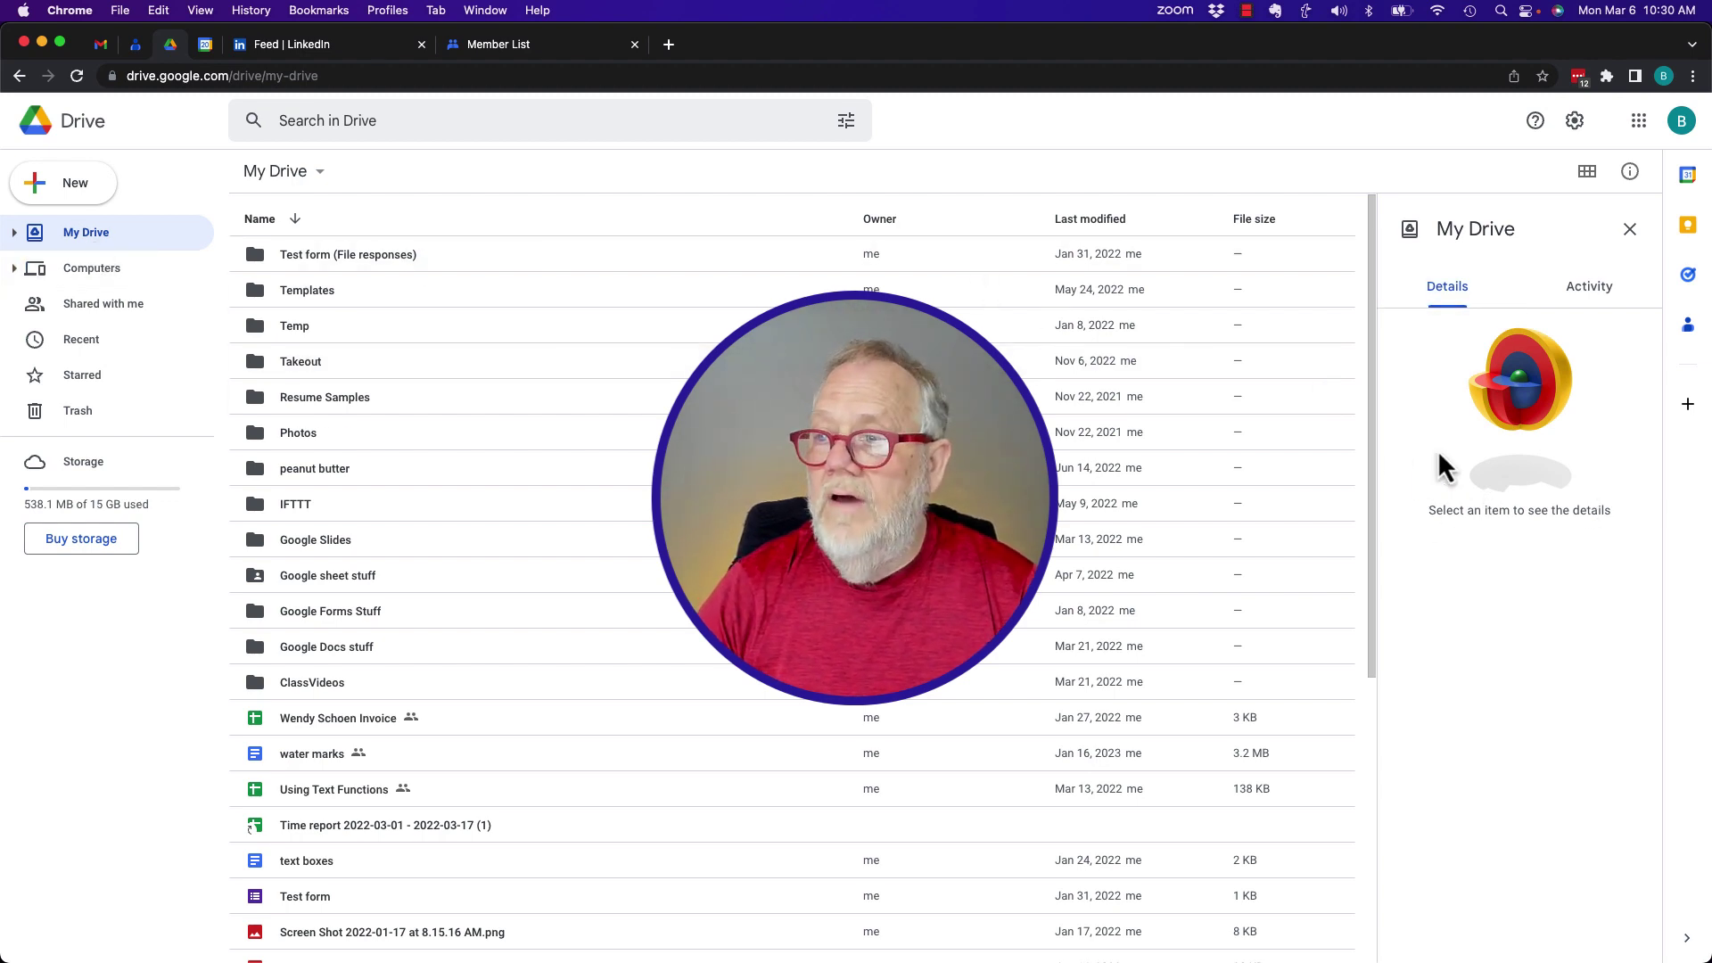
left_click(257, 365)
scroll(1510, 628, "down", 3)
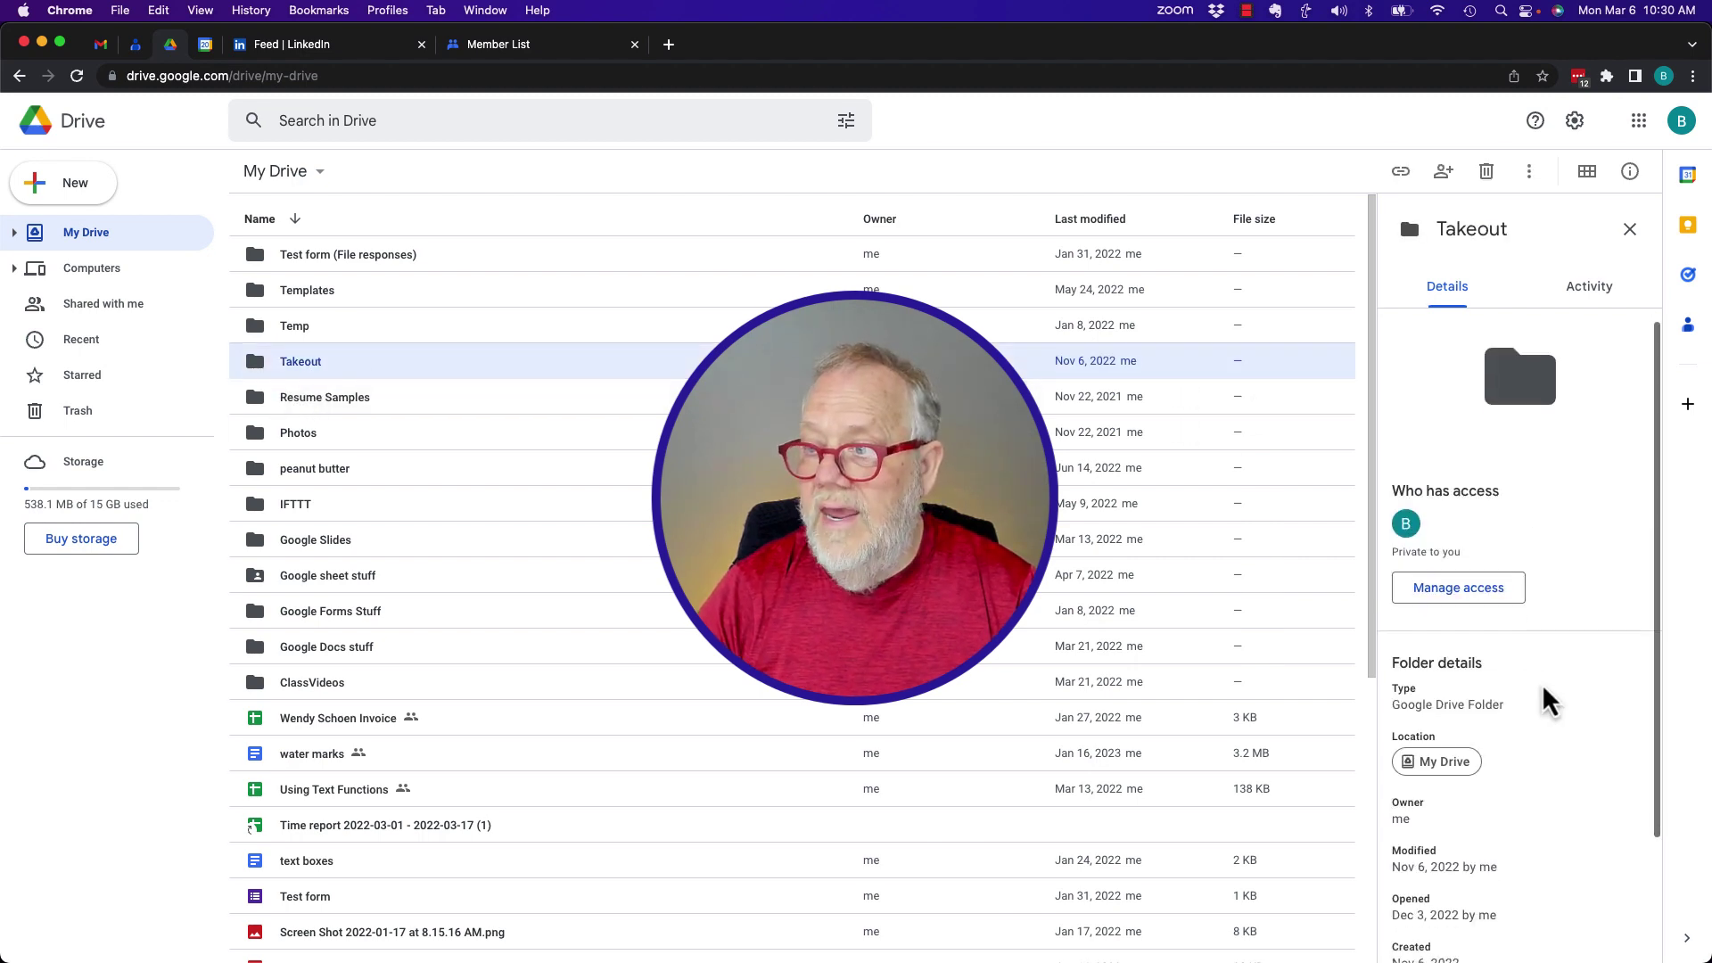
scroll(1542, 684, "up", 3)
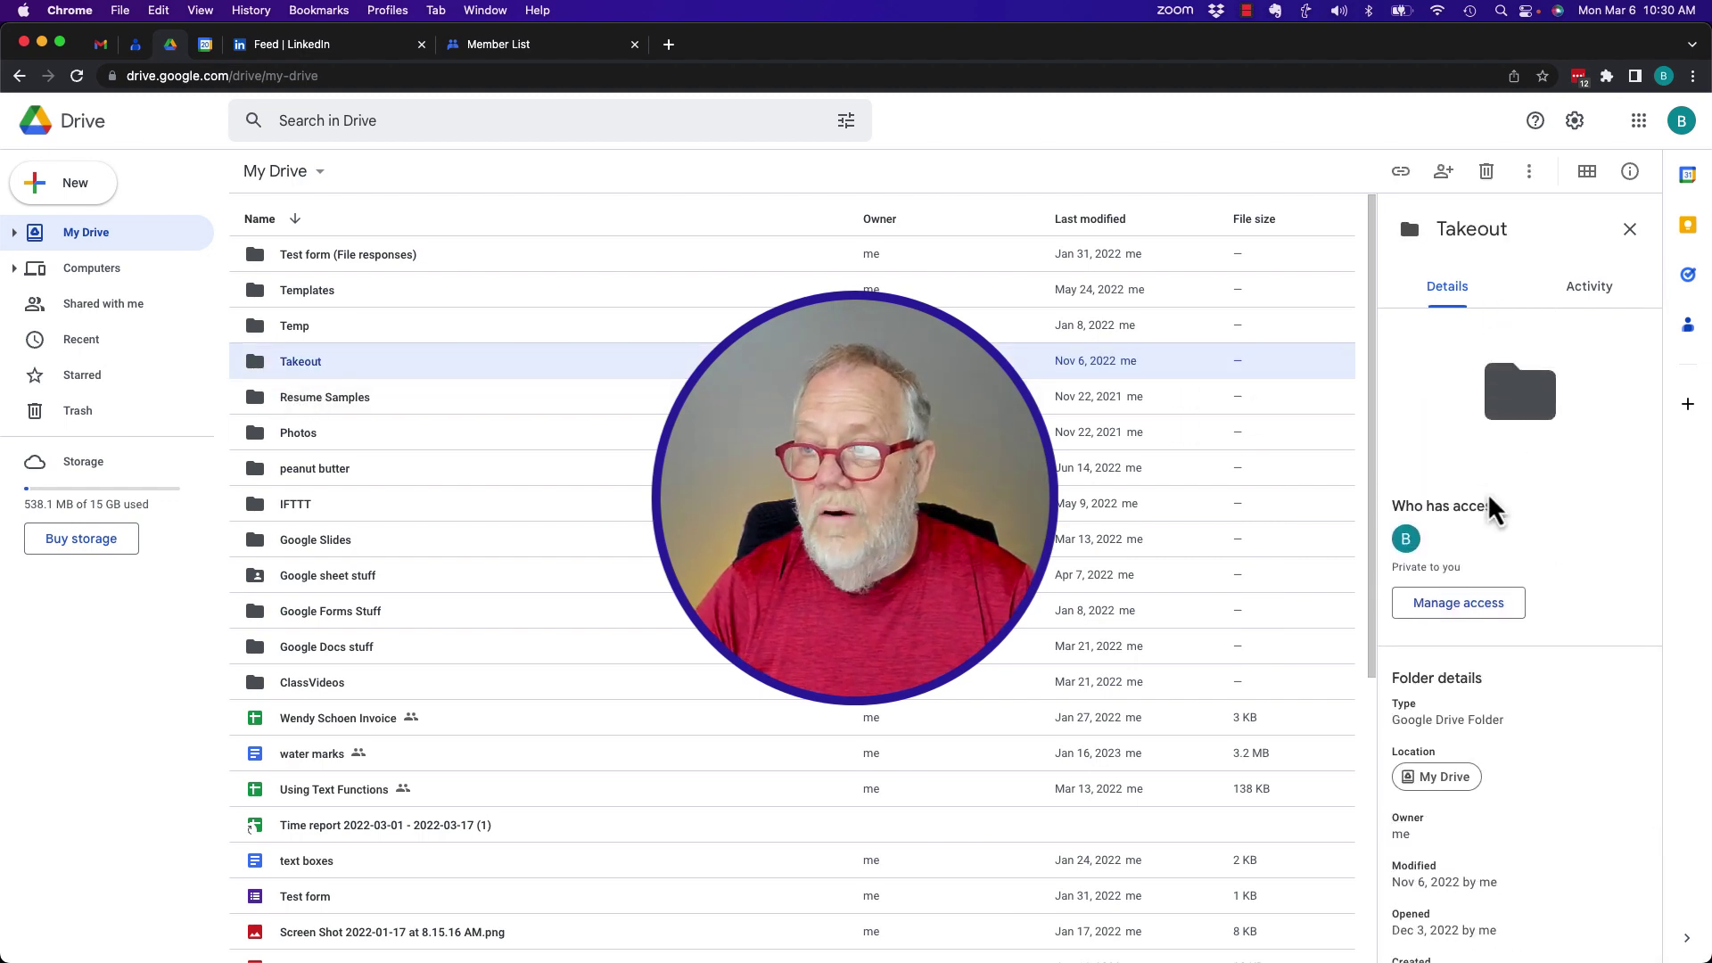
scroll(1555, 664, "down", 3)
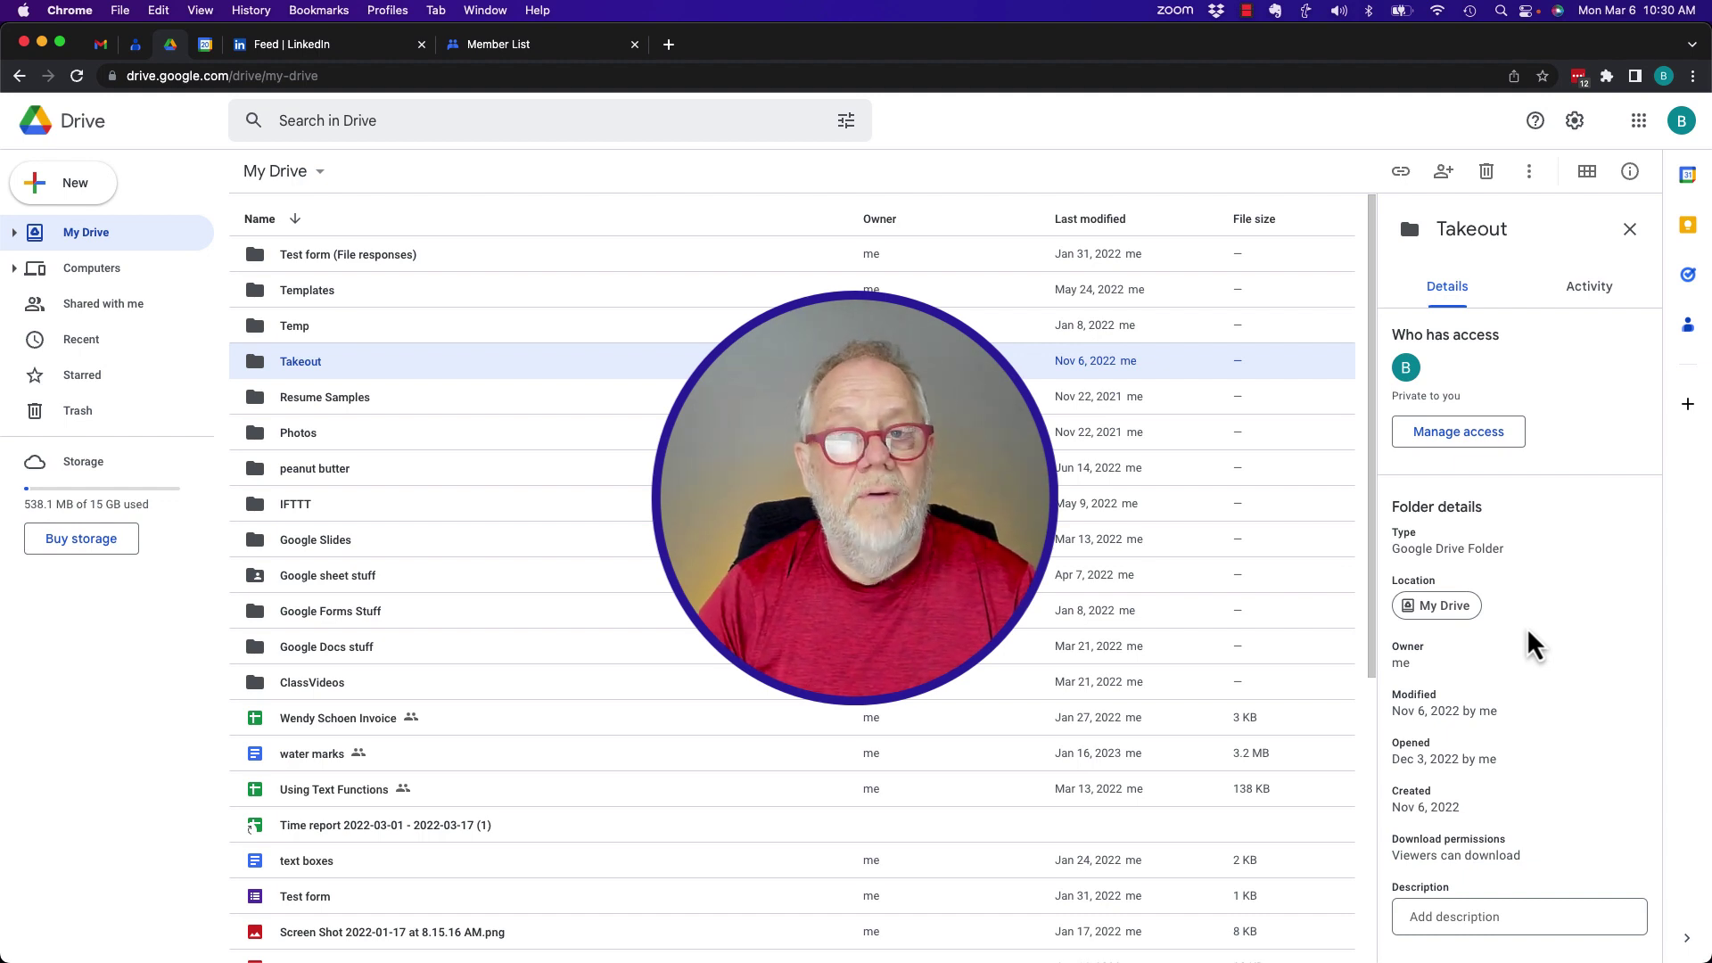
Step: Select and open the Temp folder to list its documents, screenshots and video
left_click(272, 329)
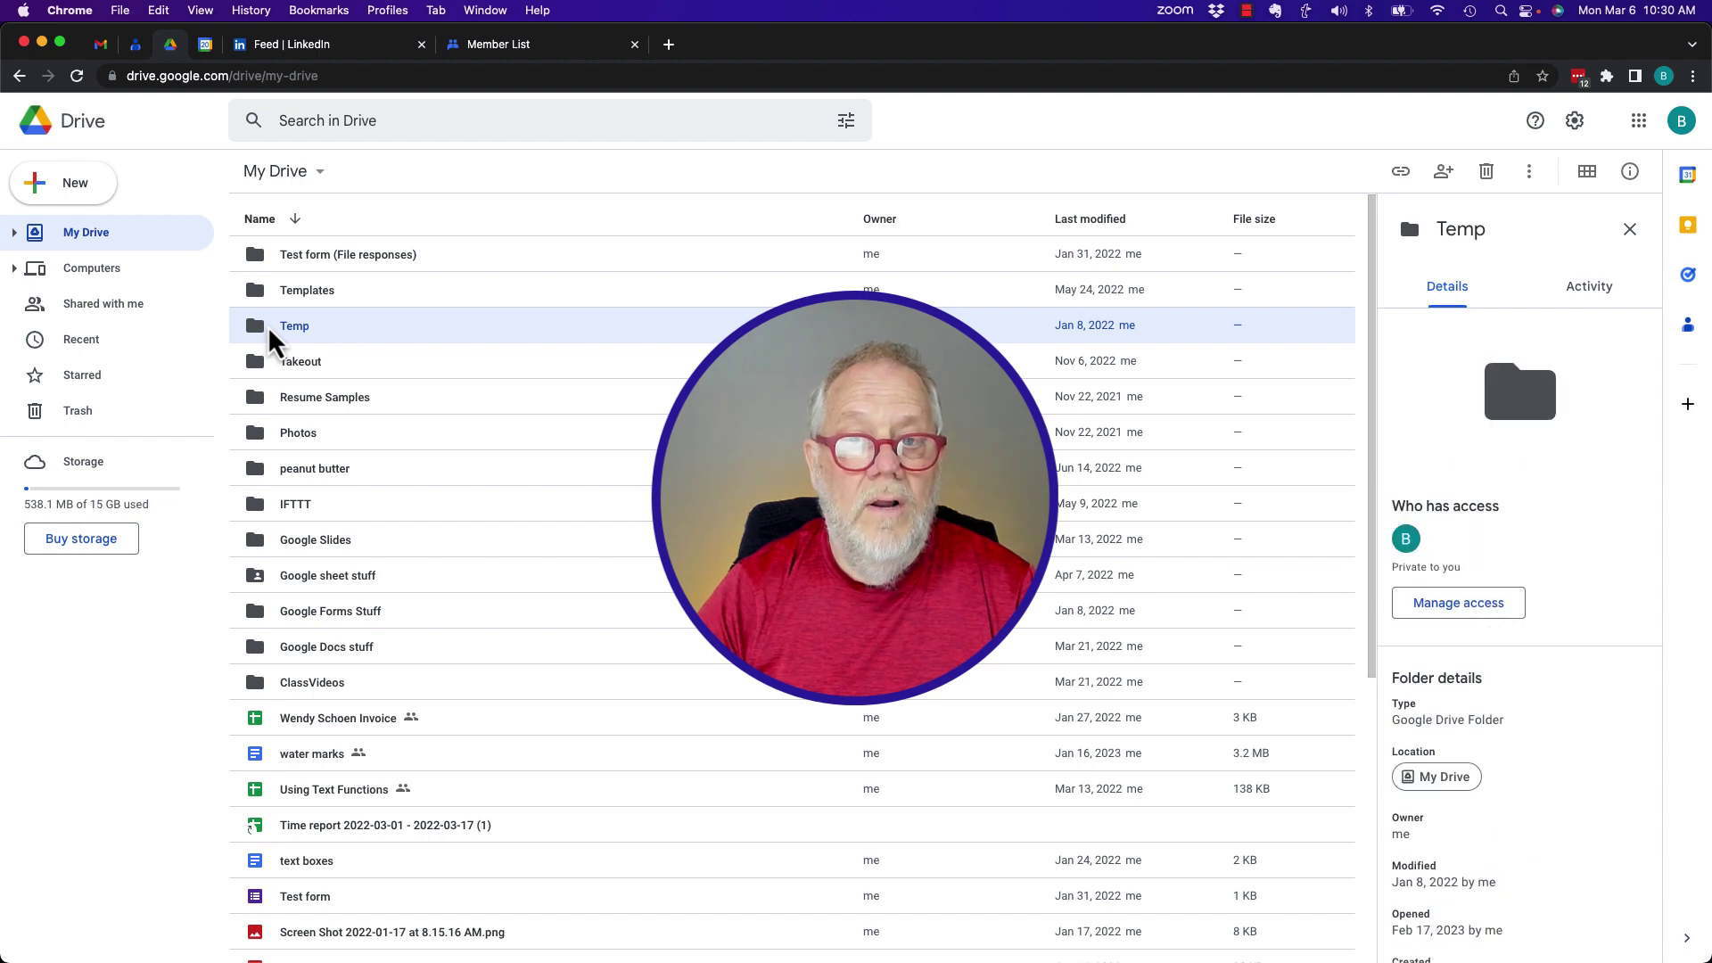
double_click(272, 329)
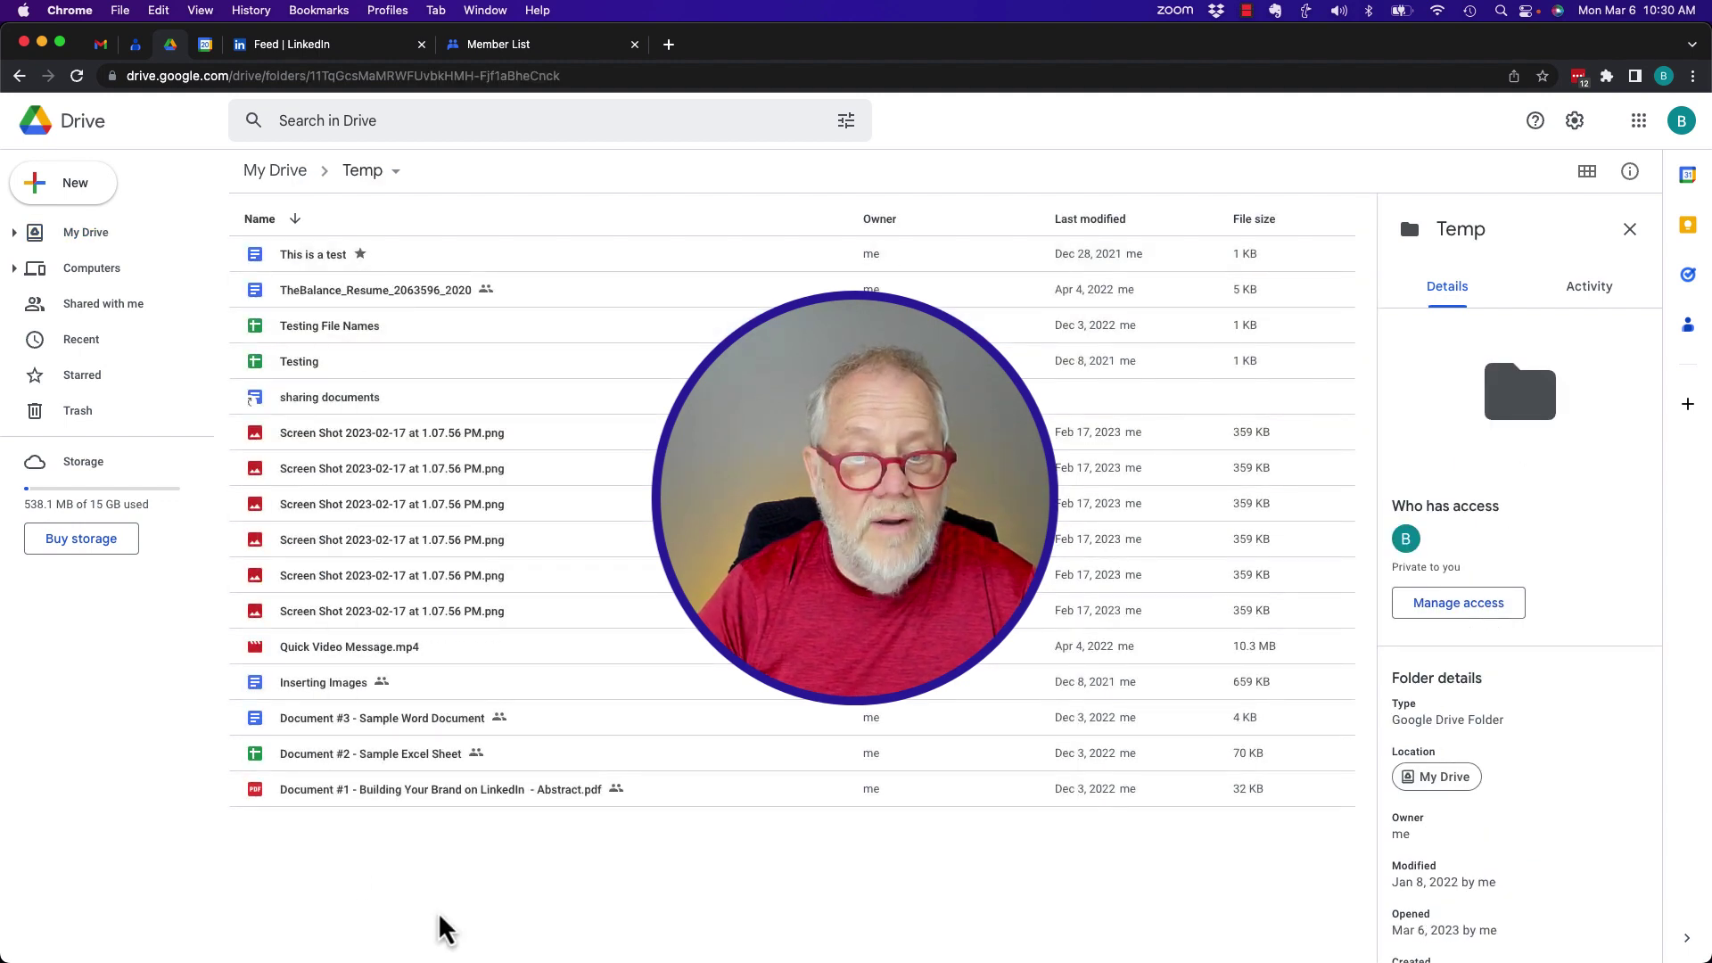
scroll(1606, 770, "down", 1)
scroll(1605, 770, "down", 1)
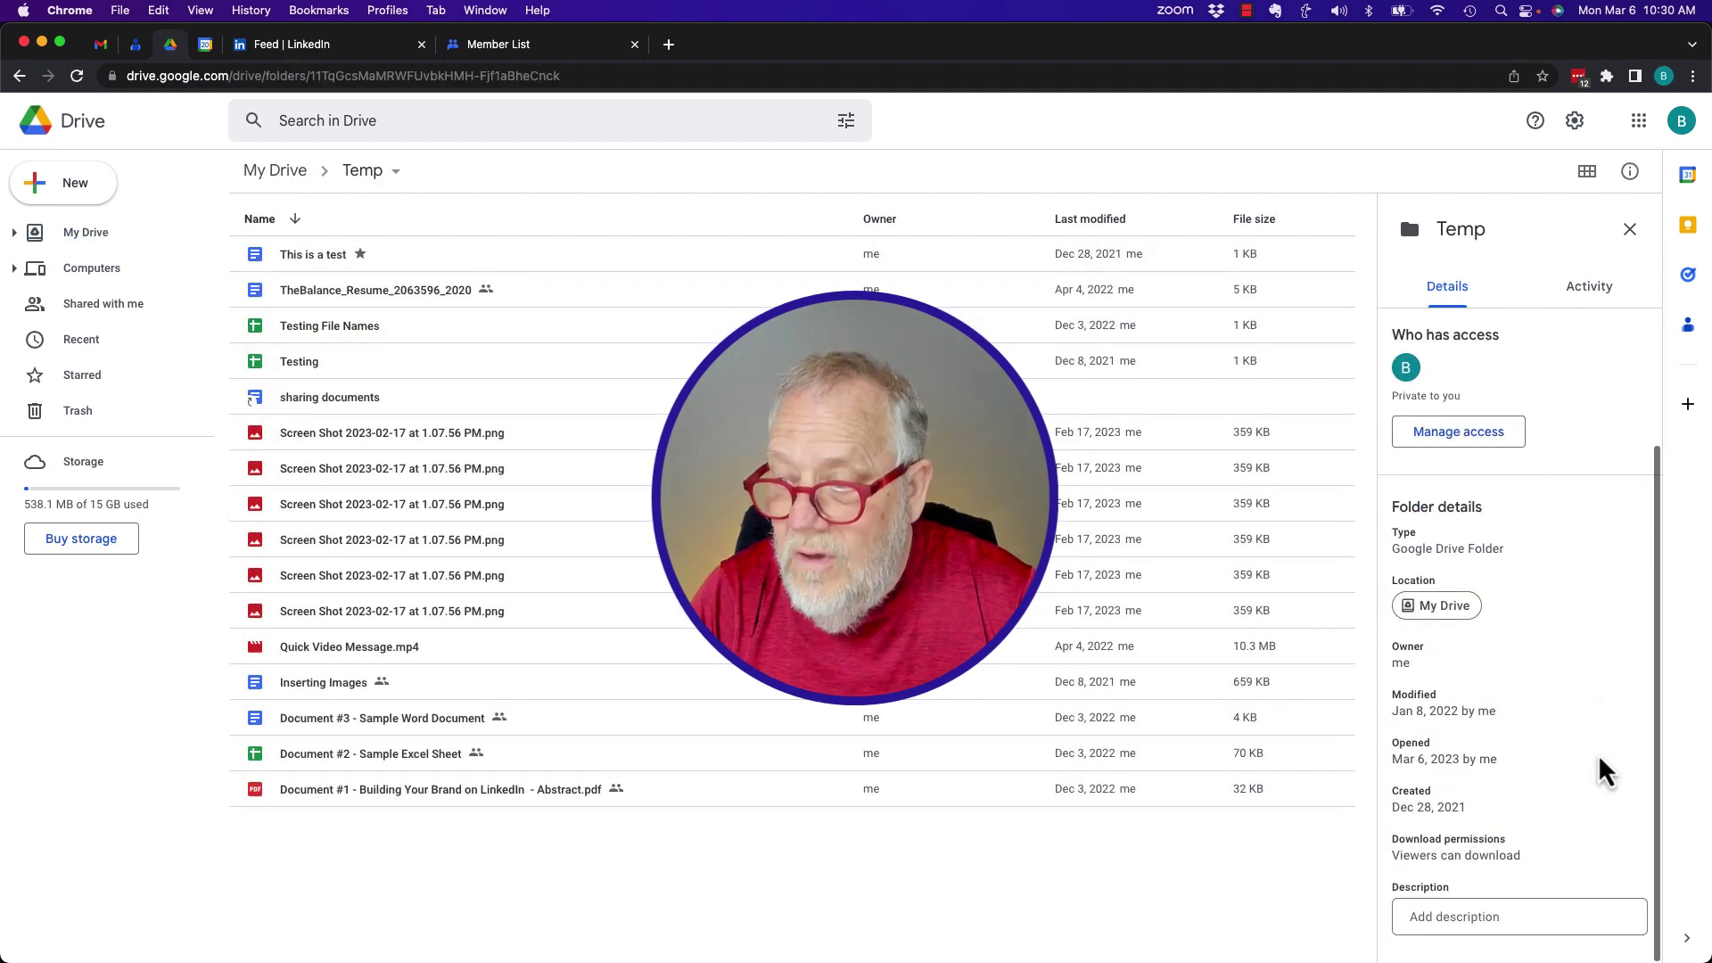
scroll(1605, 771, "up", 2)
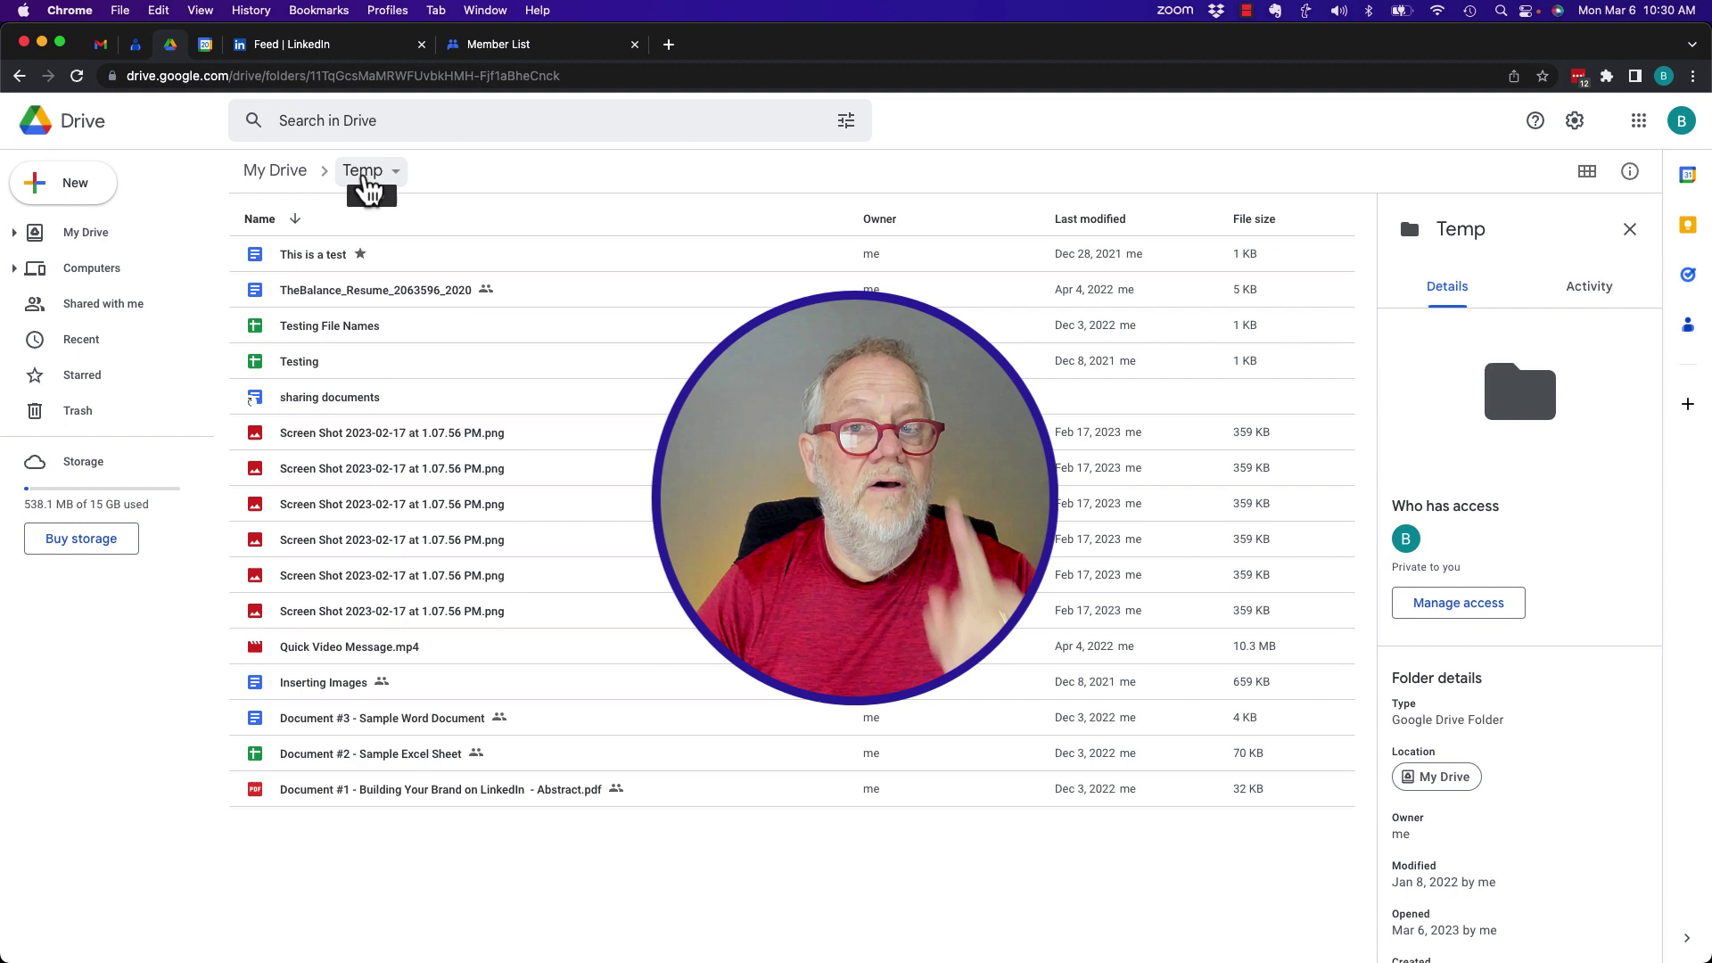
Step: Select 'This is a test' and extend the selection down a few files
left_click(314, 254)
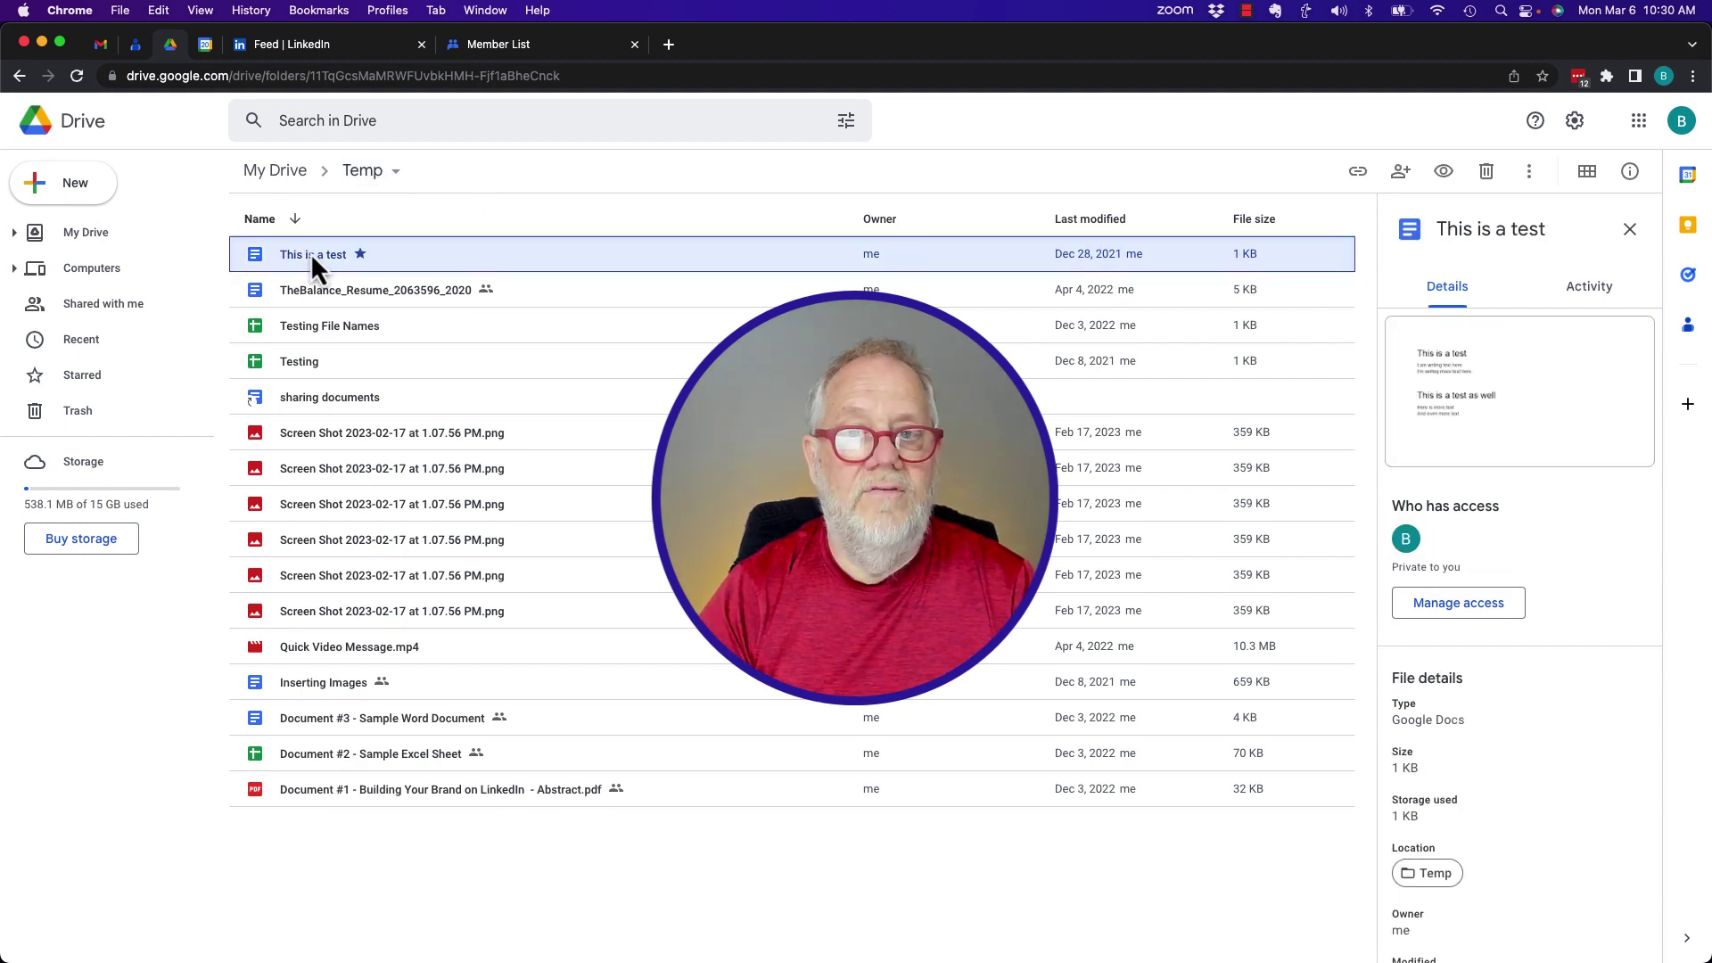
key("shift+Down")
key("shift+Down")
key("shift+Down")
key("shift+Down")
key("shift+Down")
key("shift+Down")
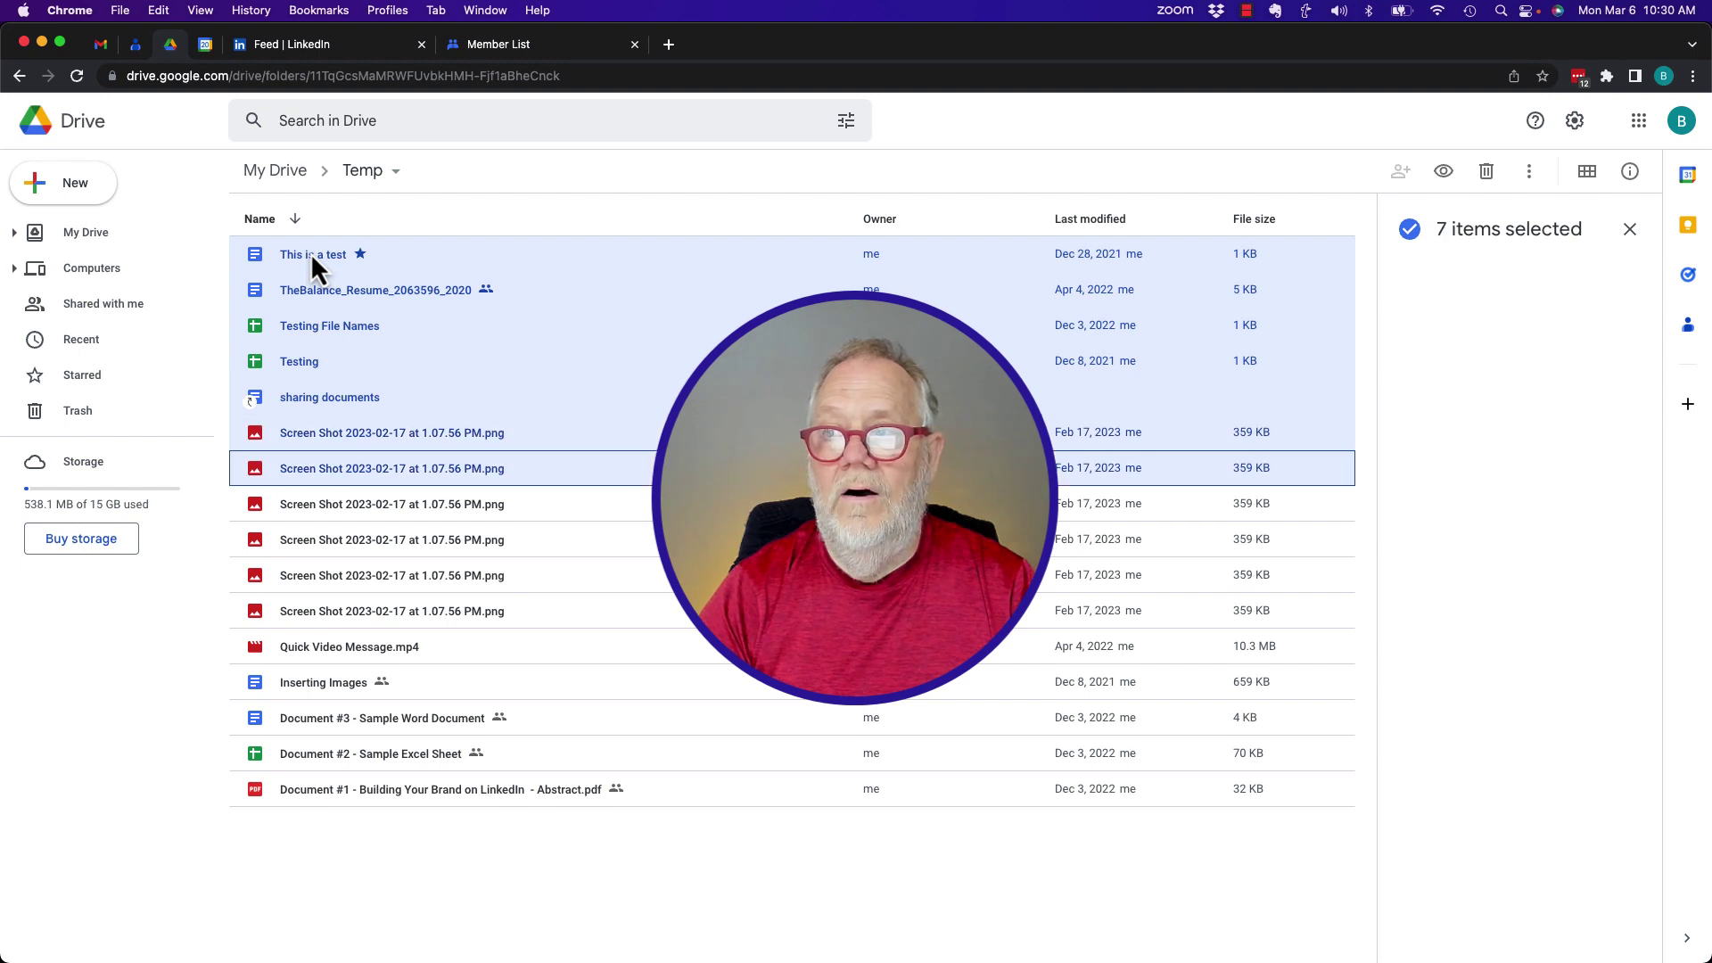
key("shift+Down")
key("shift+Down")
key("shift+Down")
key("shift+Down")
key("shift+Down")
key("shift+Down")
key("shift+Down")
key("shift+Down")
key("shift+Down")
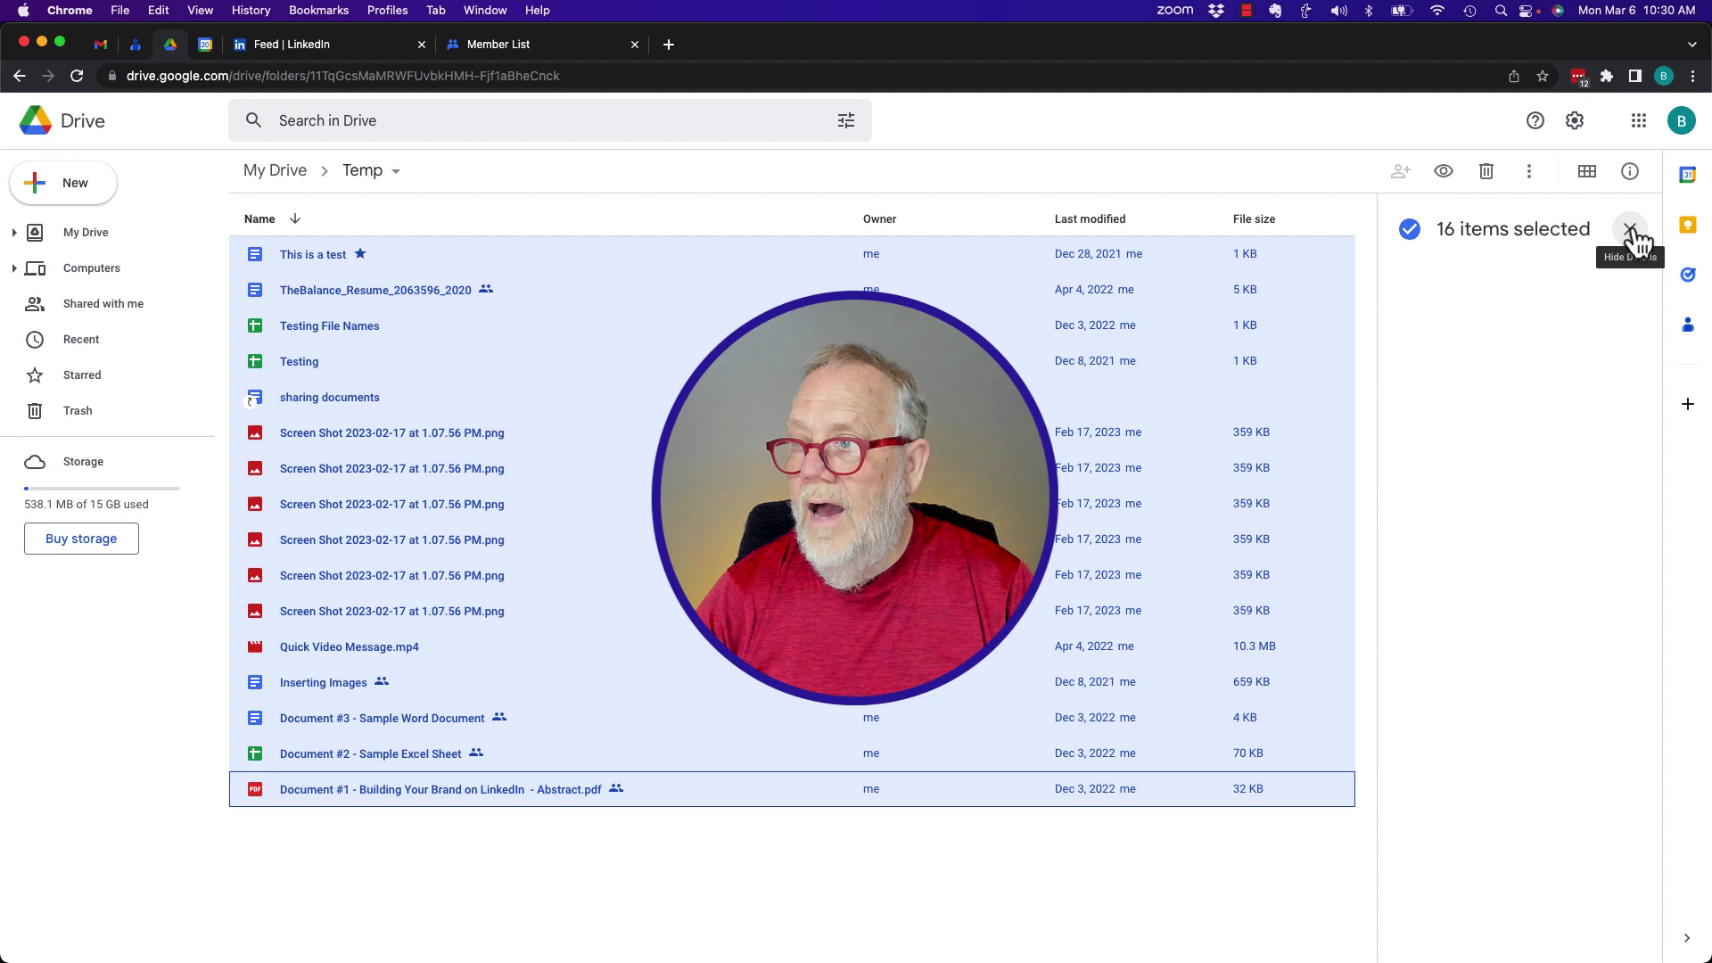
Step: Restart at 'This is a test' and extend to Document #1, selecting all 16 files
left_click(331, 256)
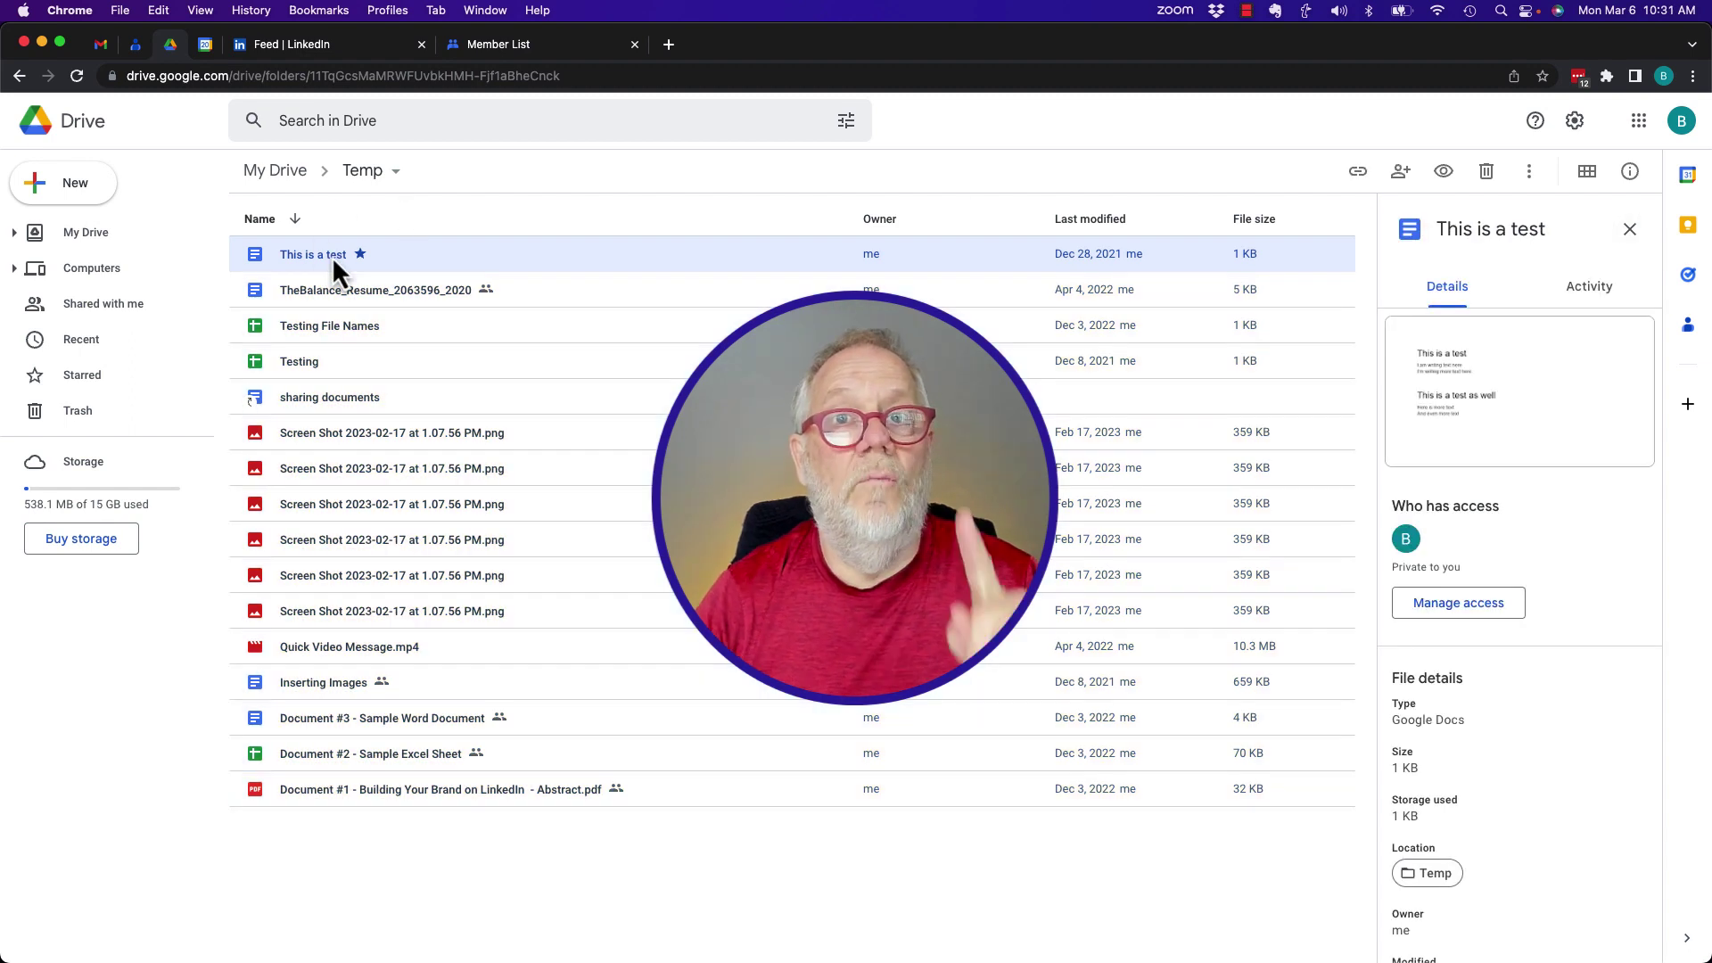
left_click(269, 254)
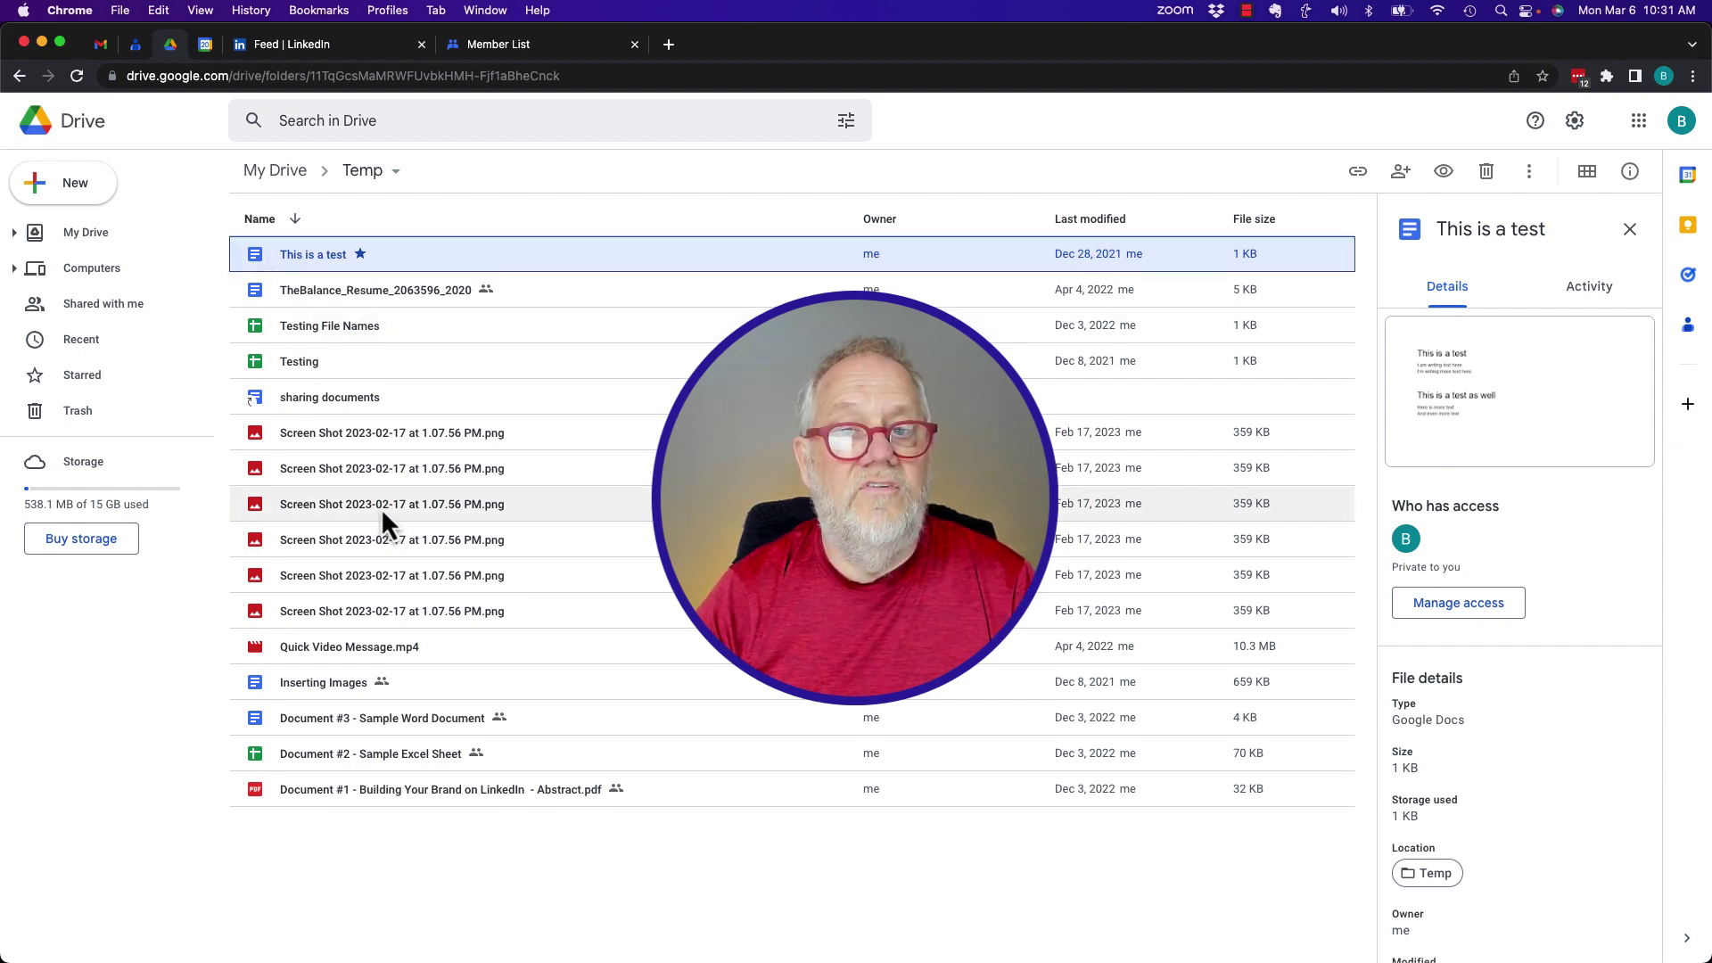
left_click(324, 793, "shift")
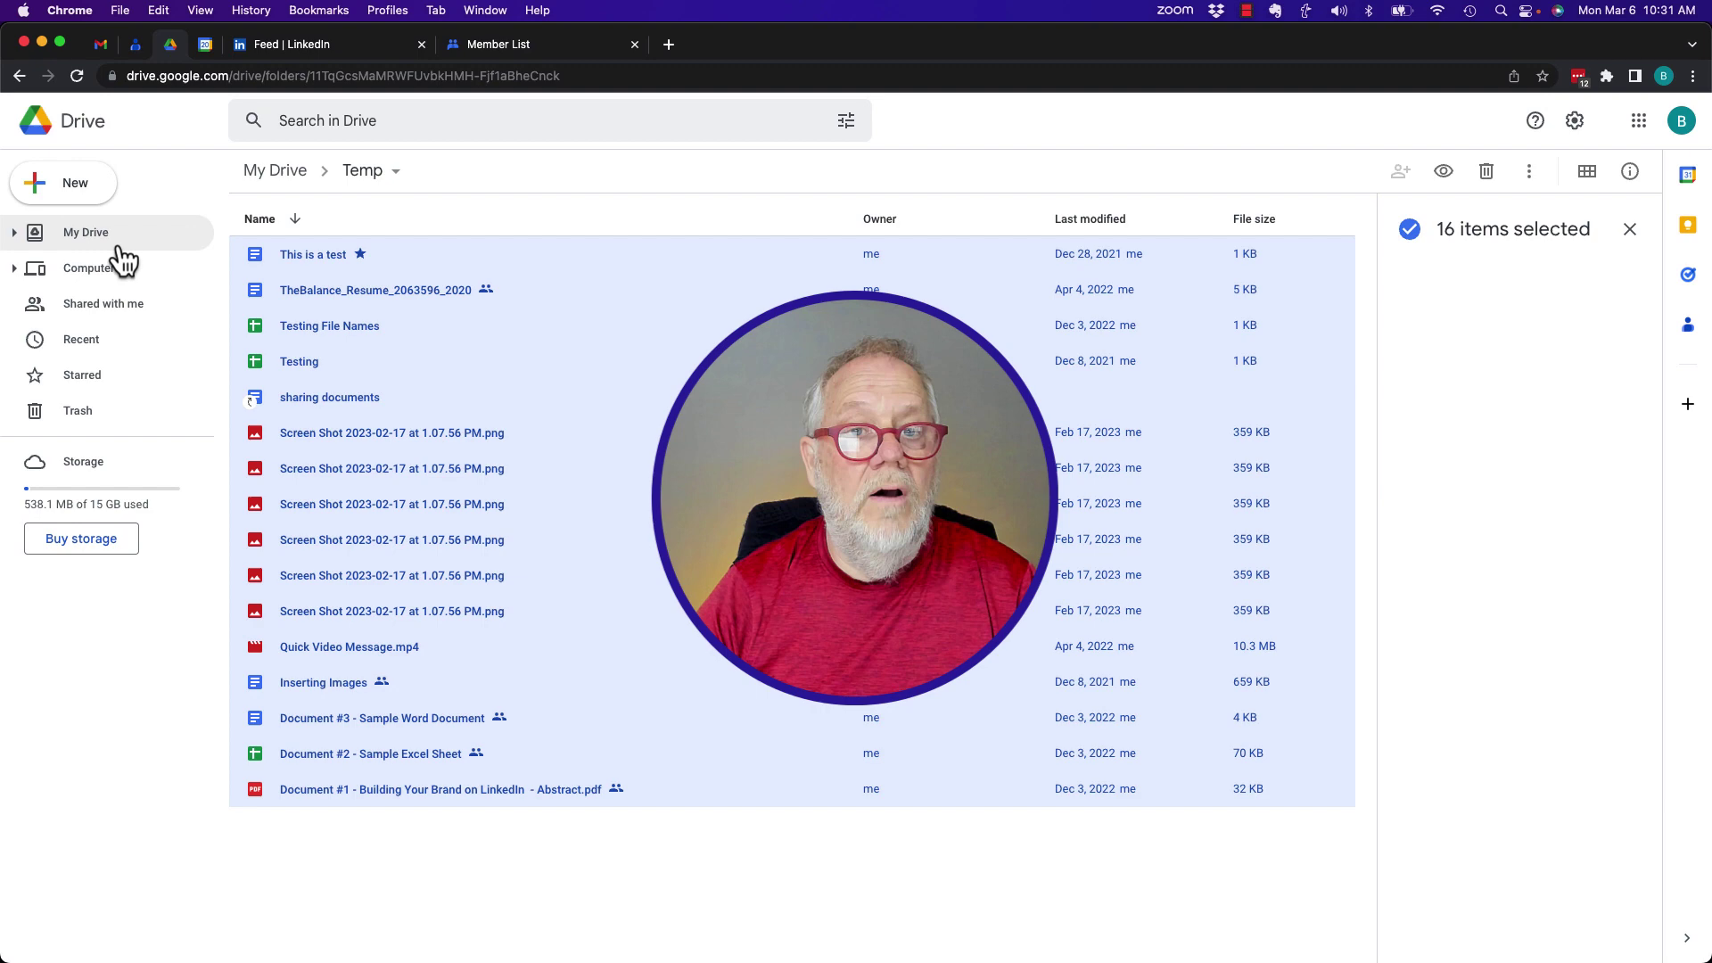
Step: Return to My Drive and select from Test form (File responses) through the last file
left_click(87, 233)
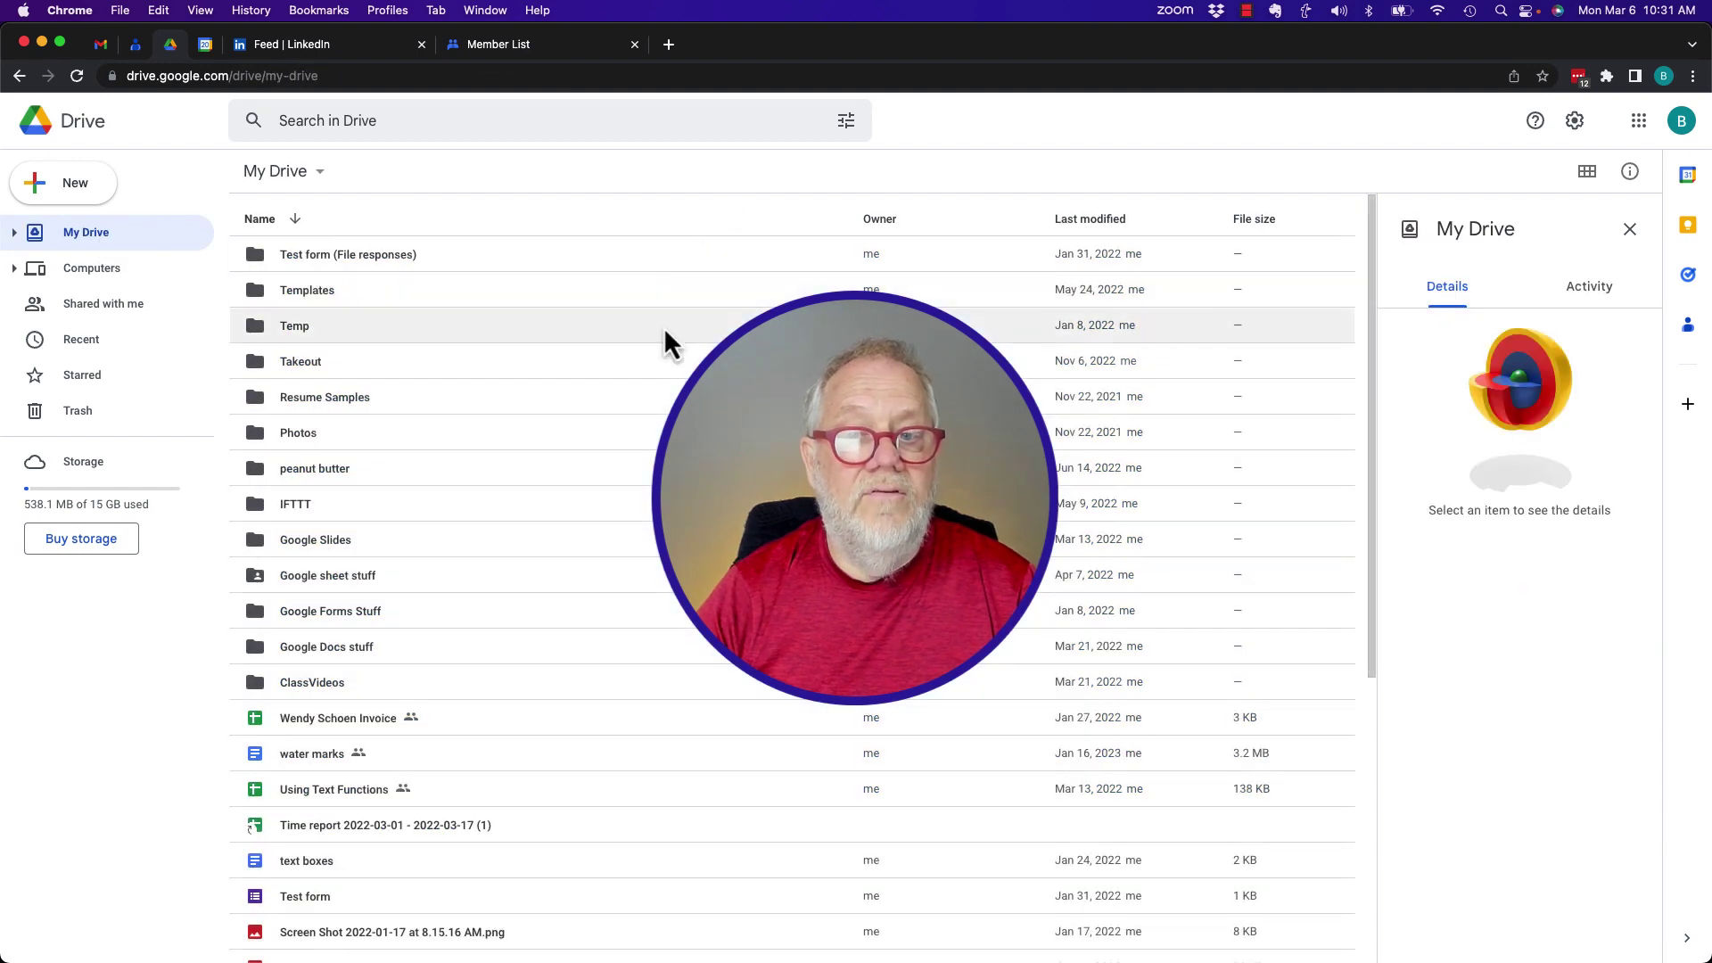
scroll(655, 373, "down", 8)
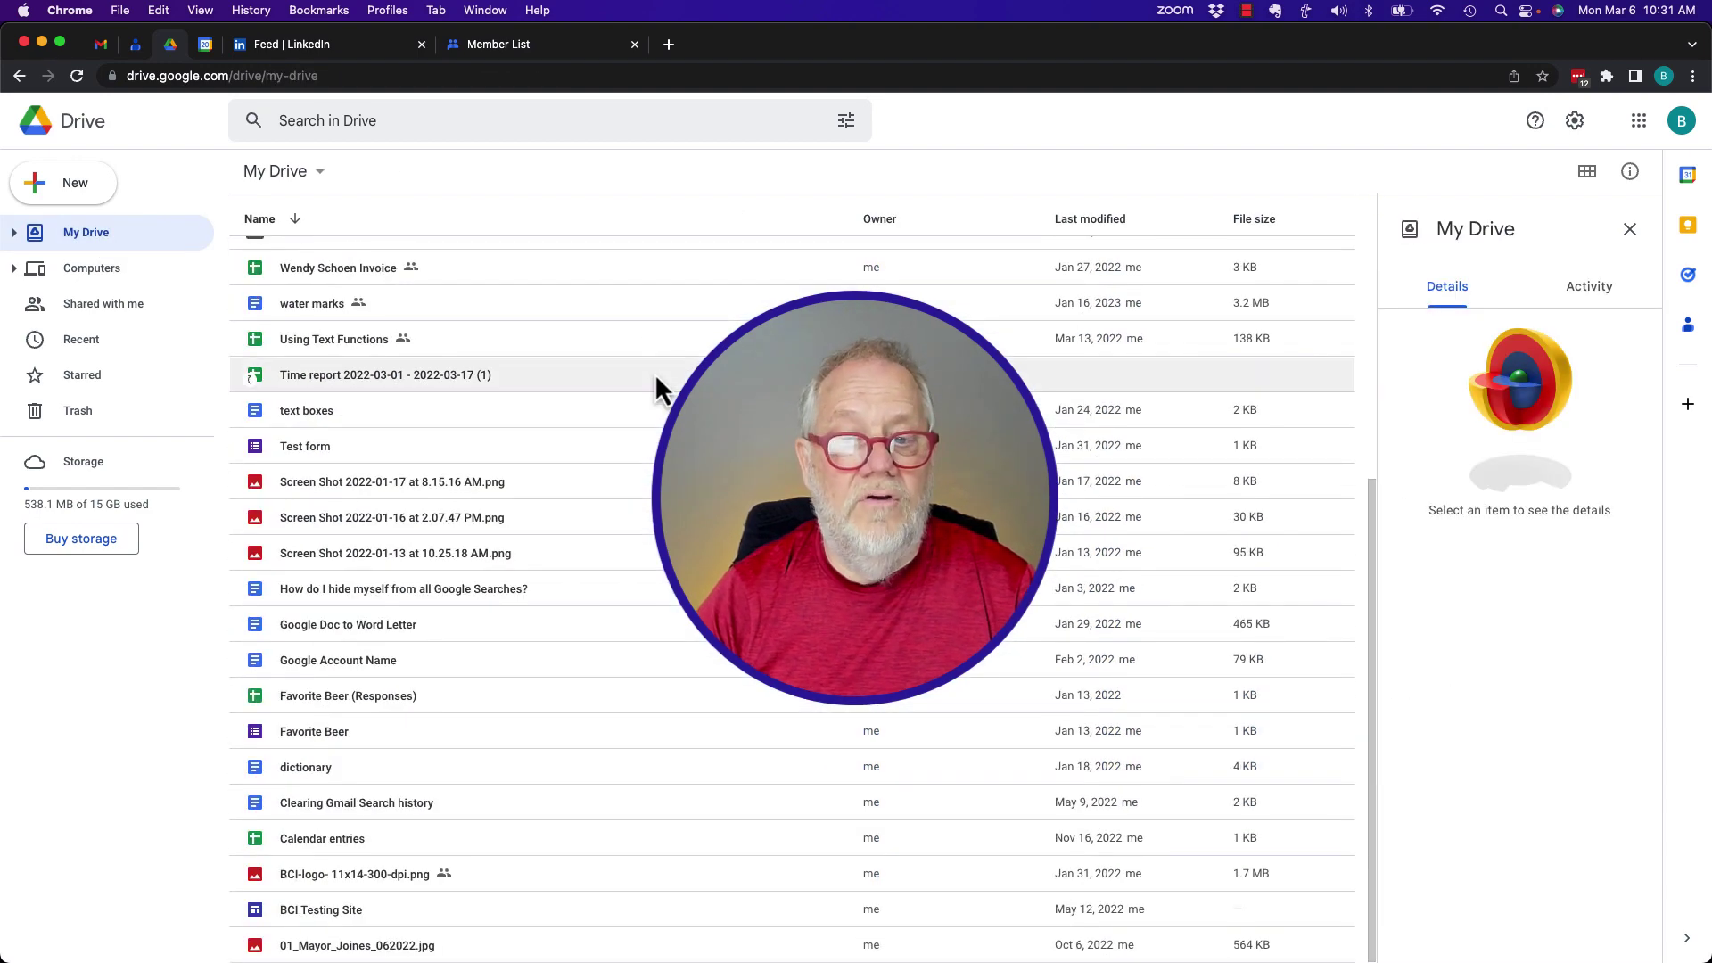
scroll(654, 374, "up", 8)
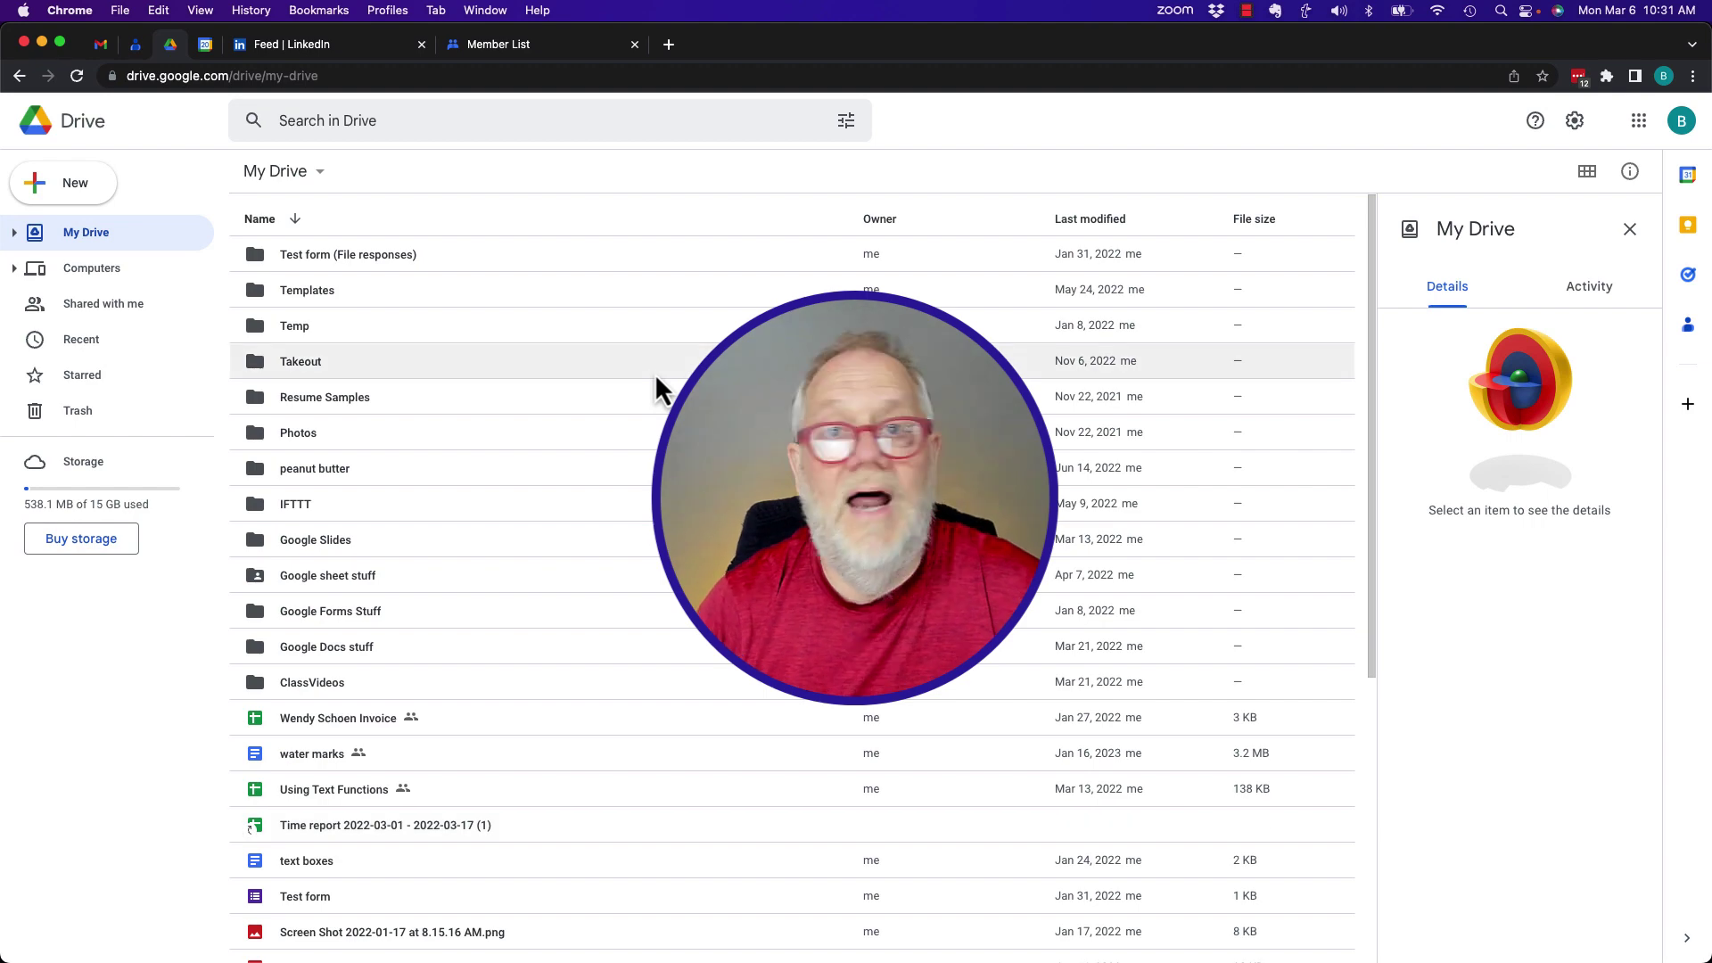
left_click(318, 254)
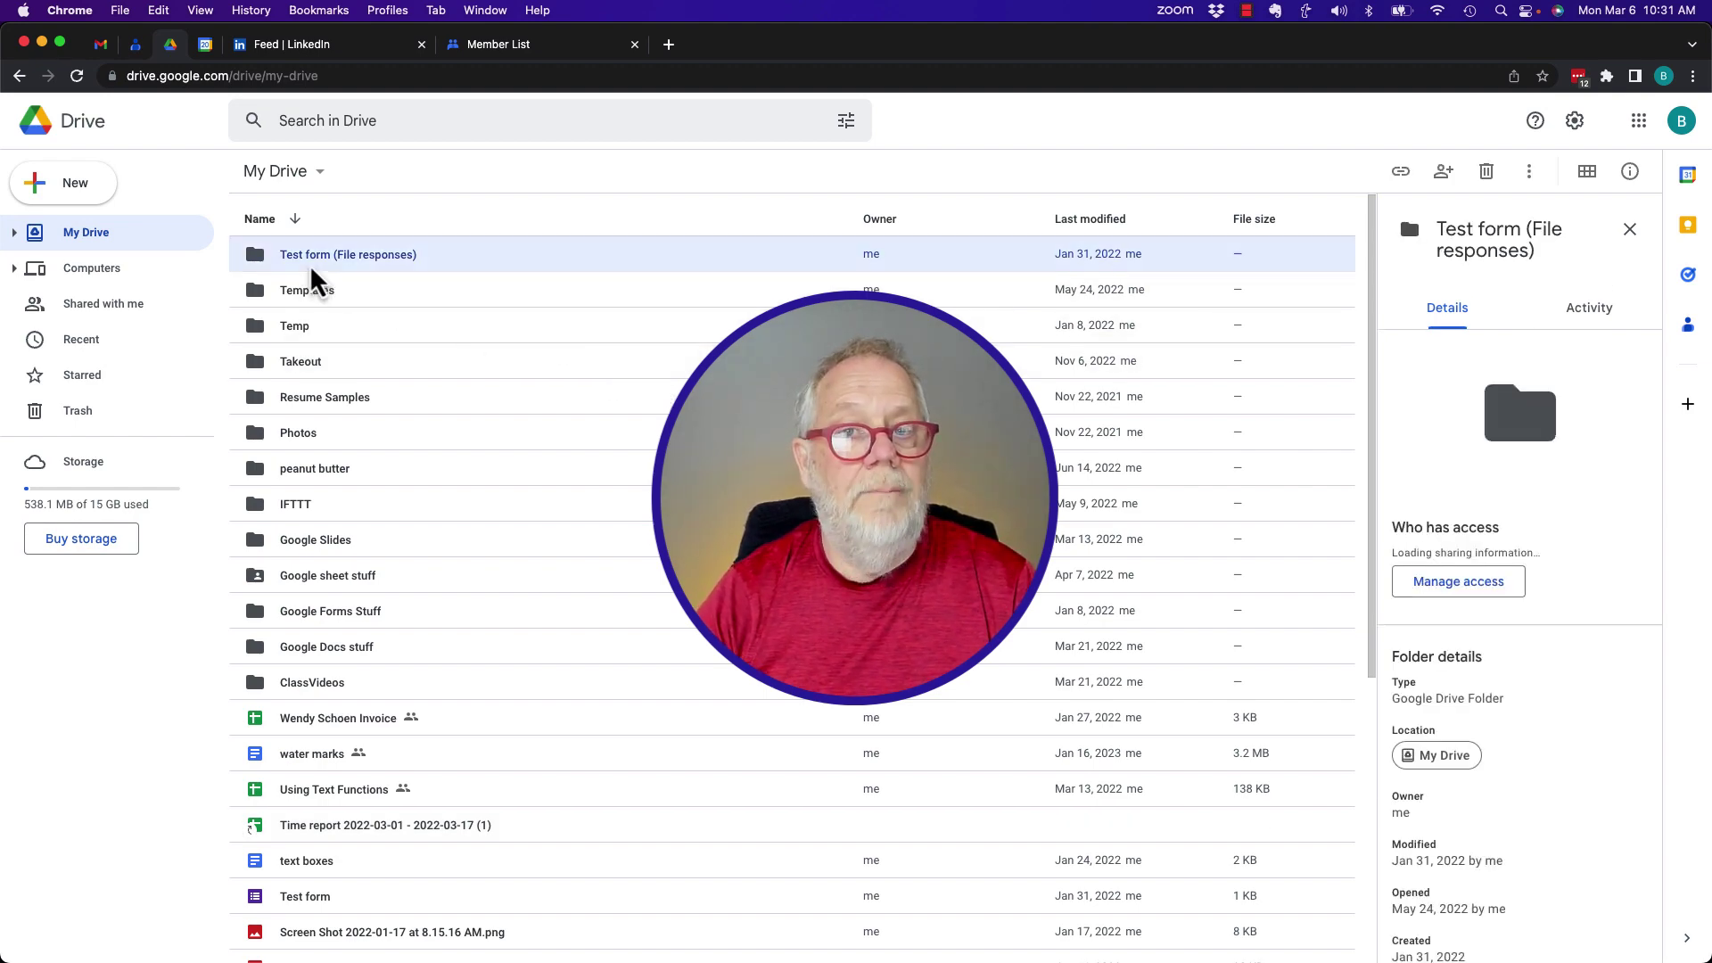
scroll(508, 482, "down", 5)
scroll(510, 483, "down", 3)
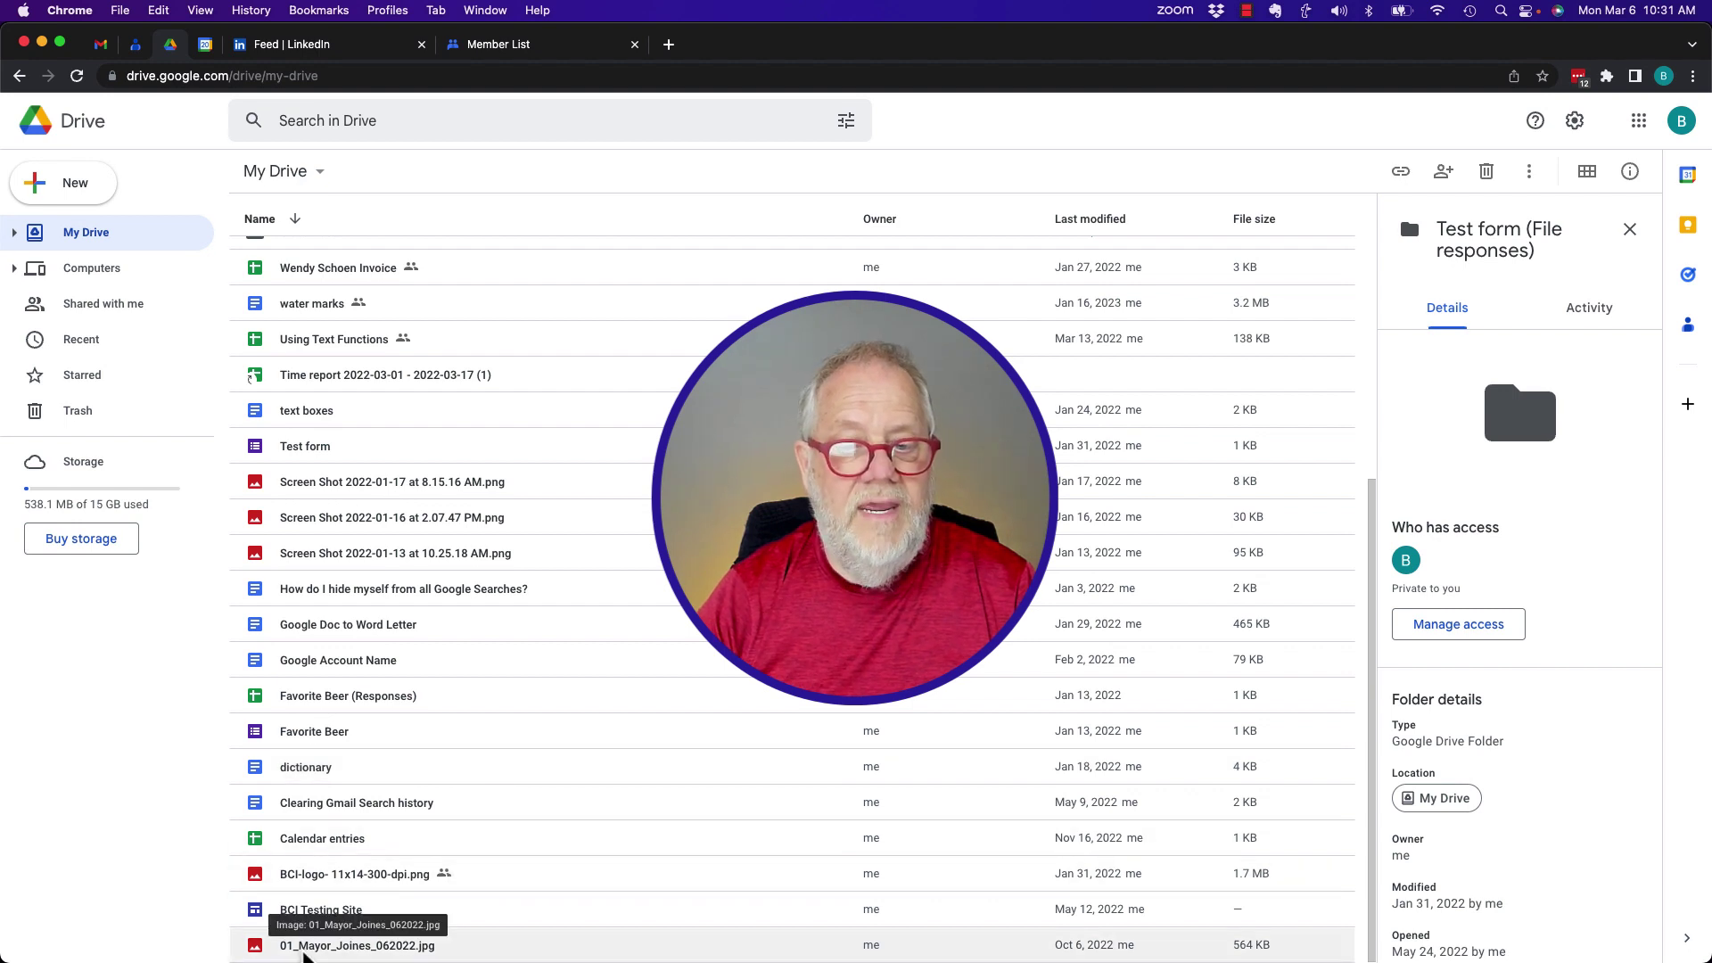
left_click(305, 947, "shift")
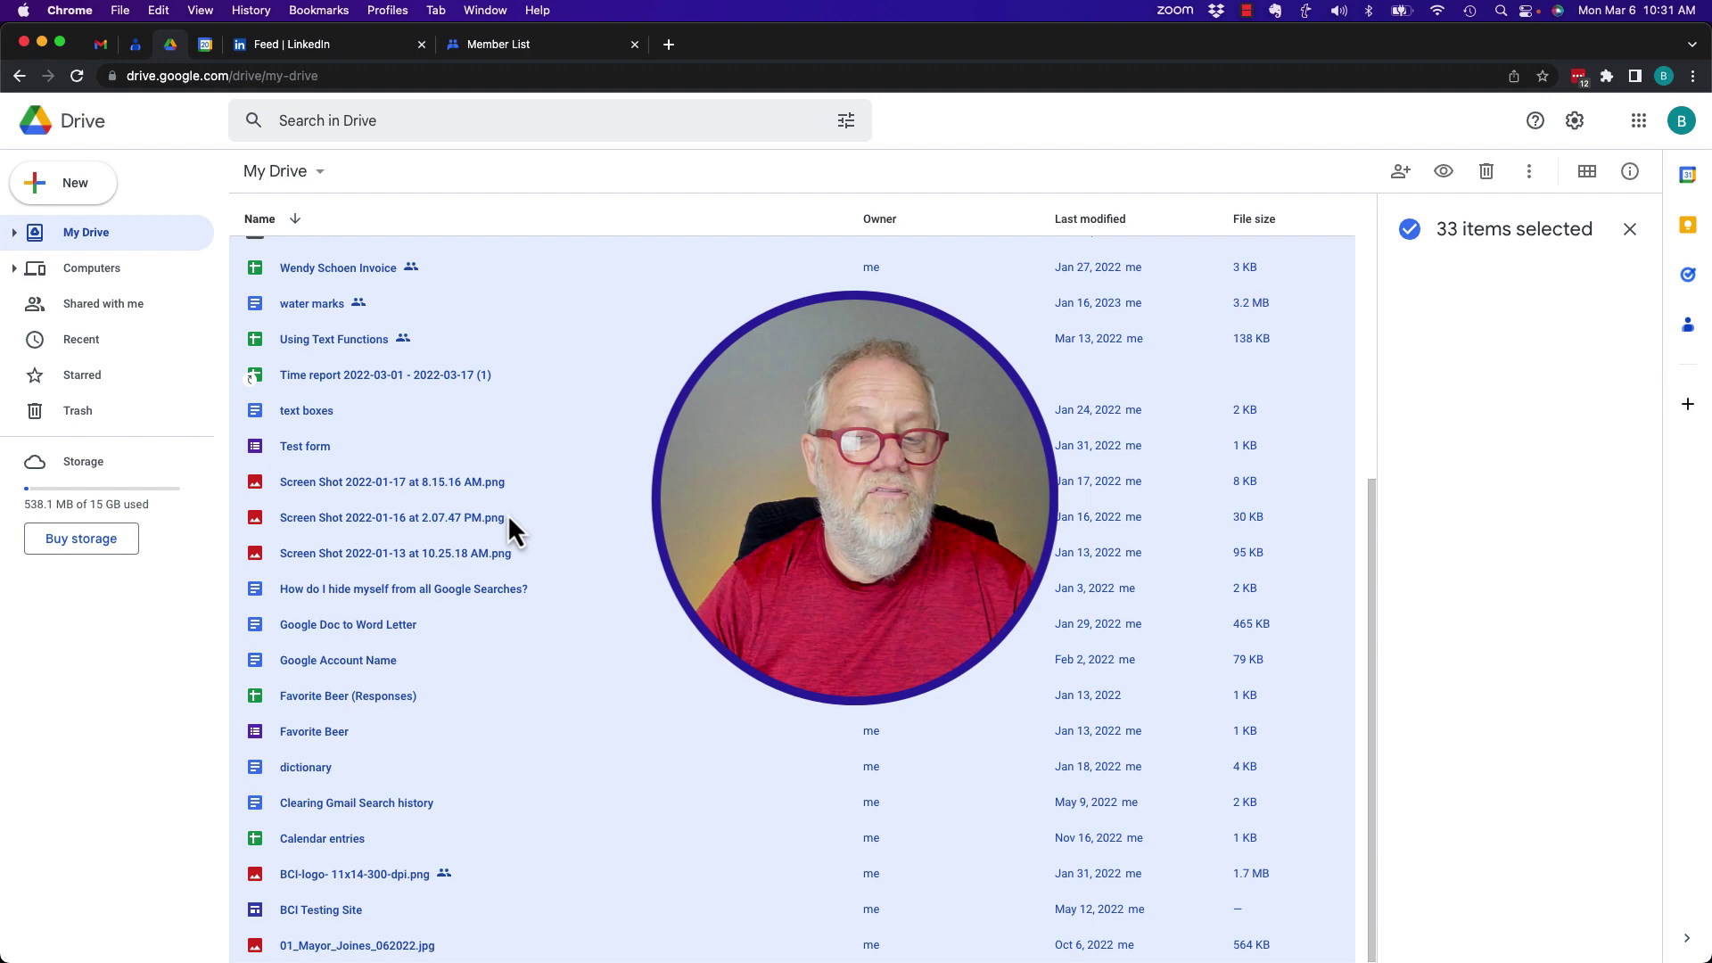
scroll(507, 515, "up", 8)
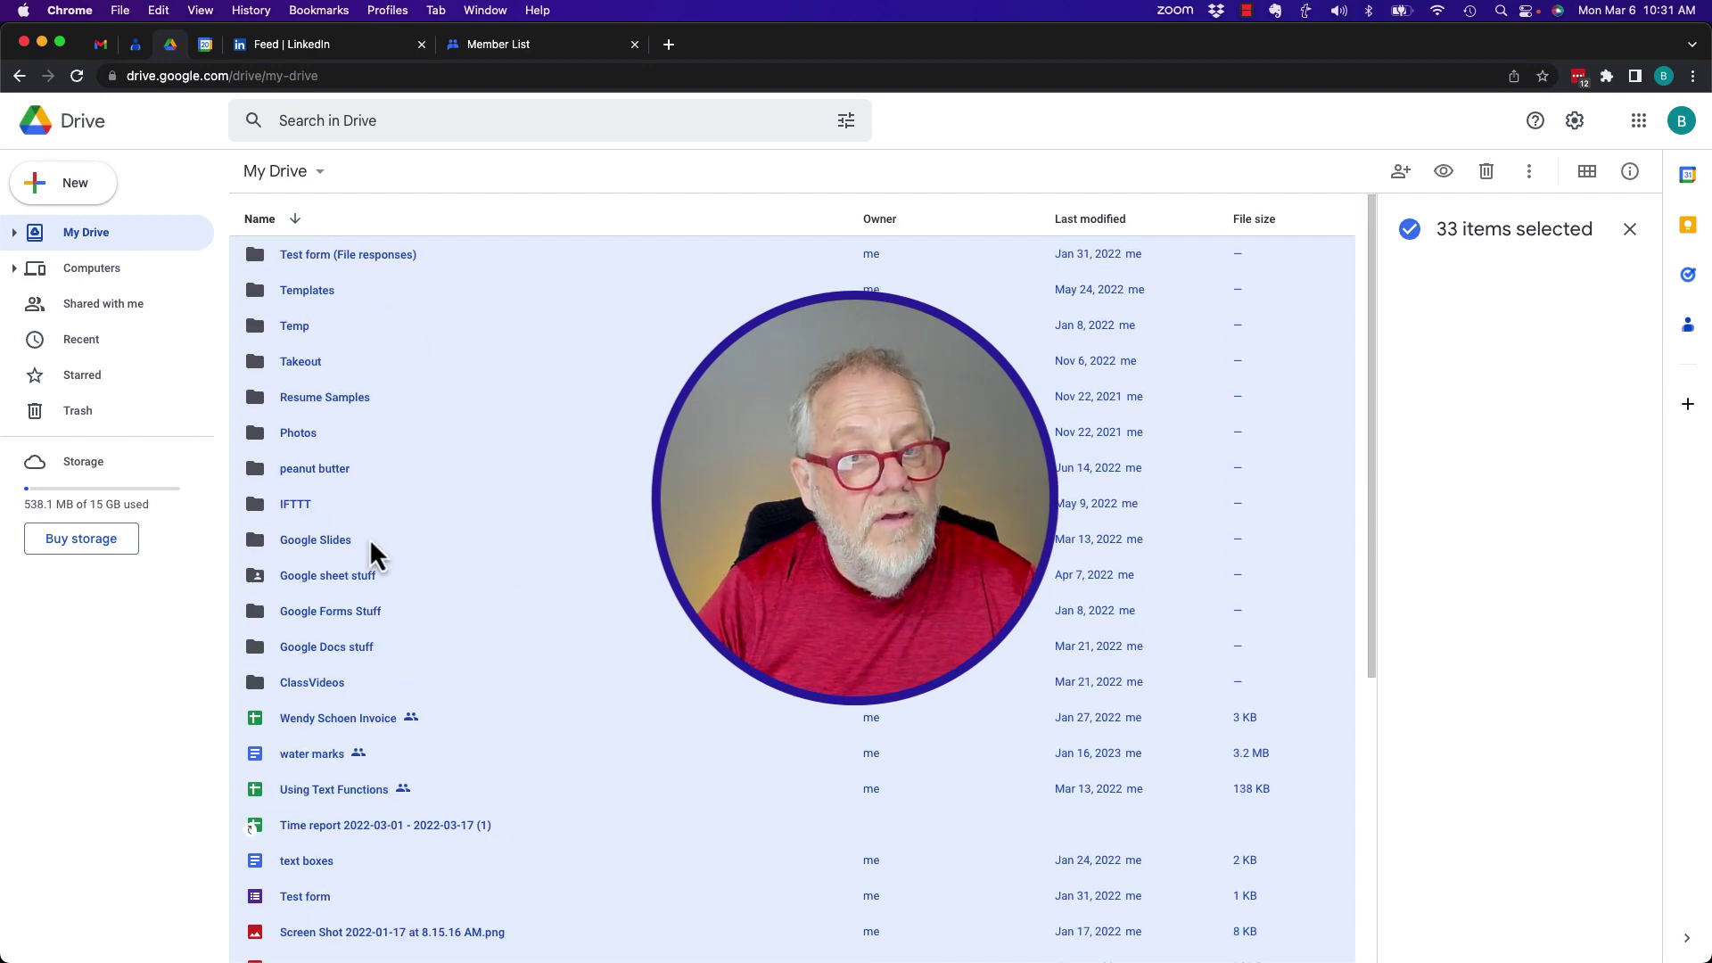
scroll(370, 538, "down", 5)
scroll(369, 539, "down", 2)
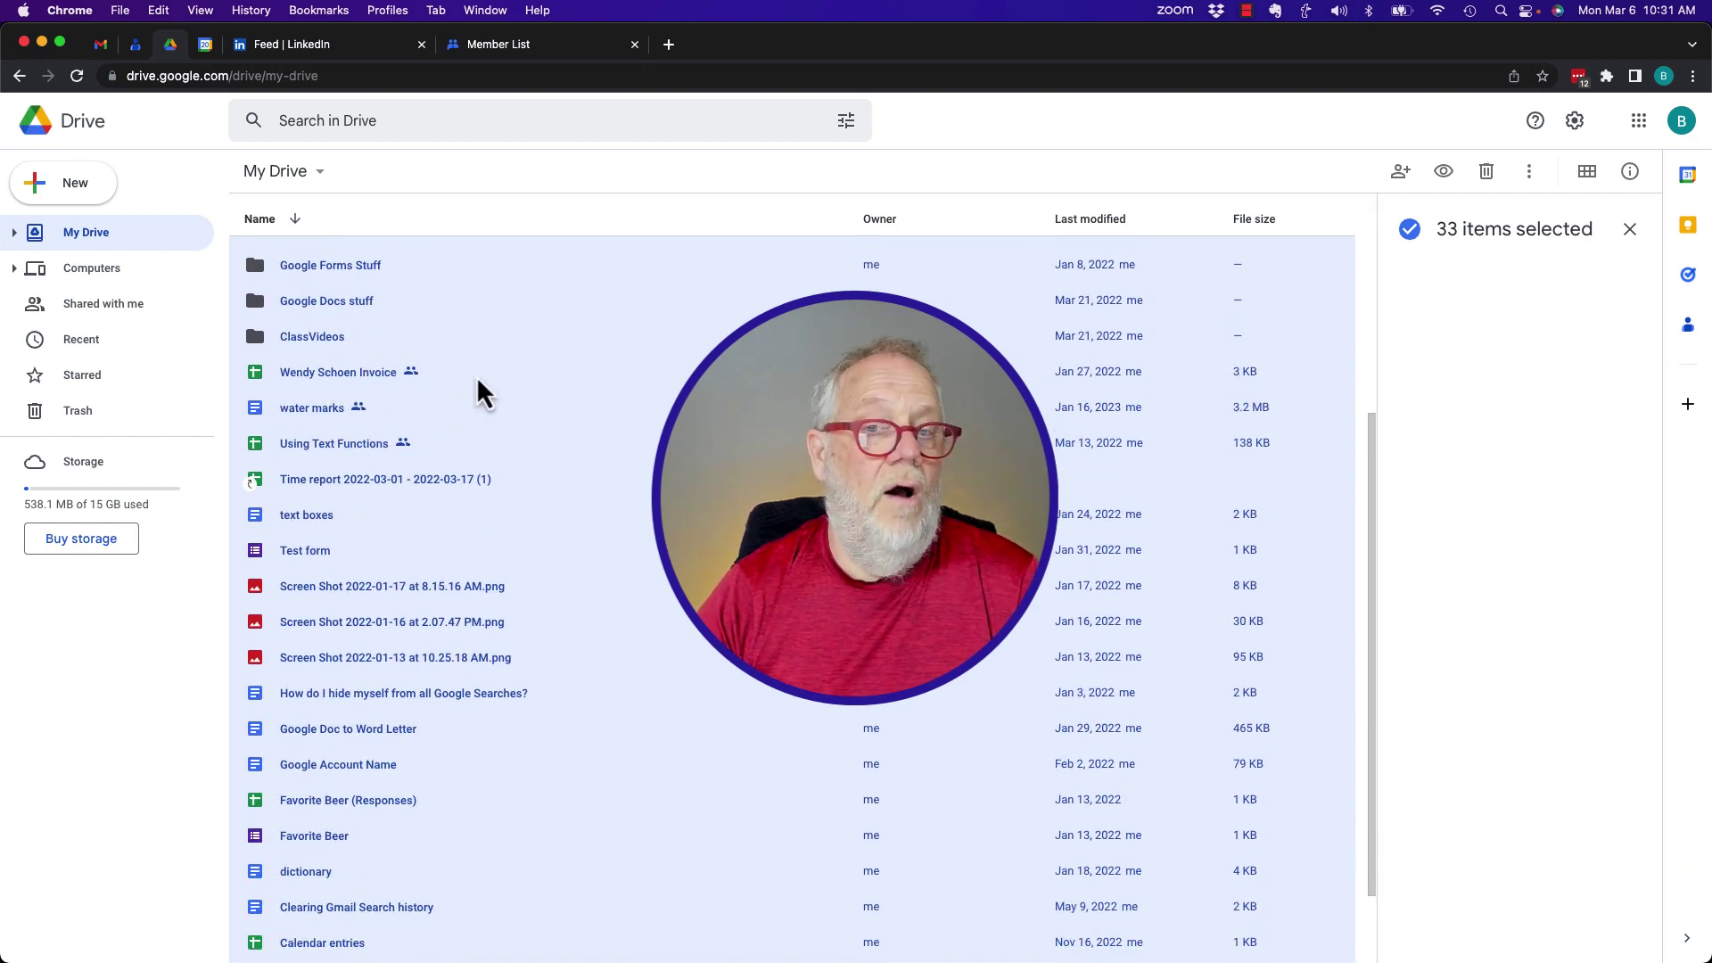
Step: Select the 20 files below the folders, then only the Test form (File responses) folder
left_click(362, 378)
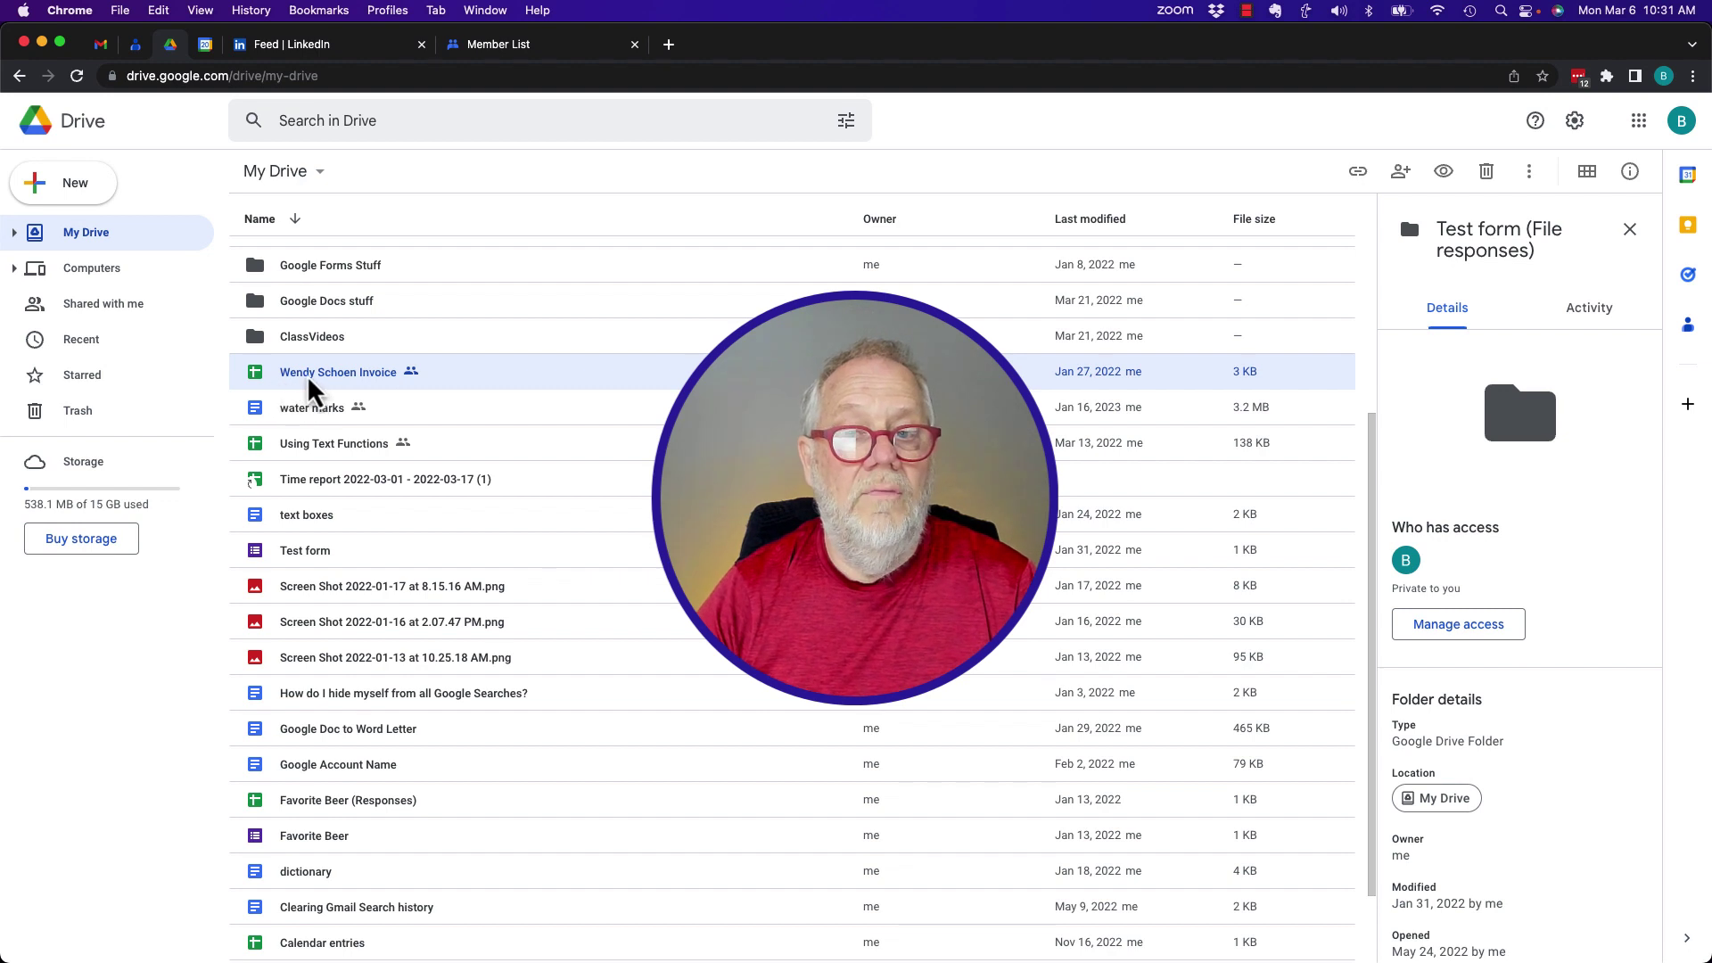
scroll(572, 560, "down", 2)
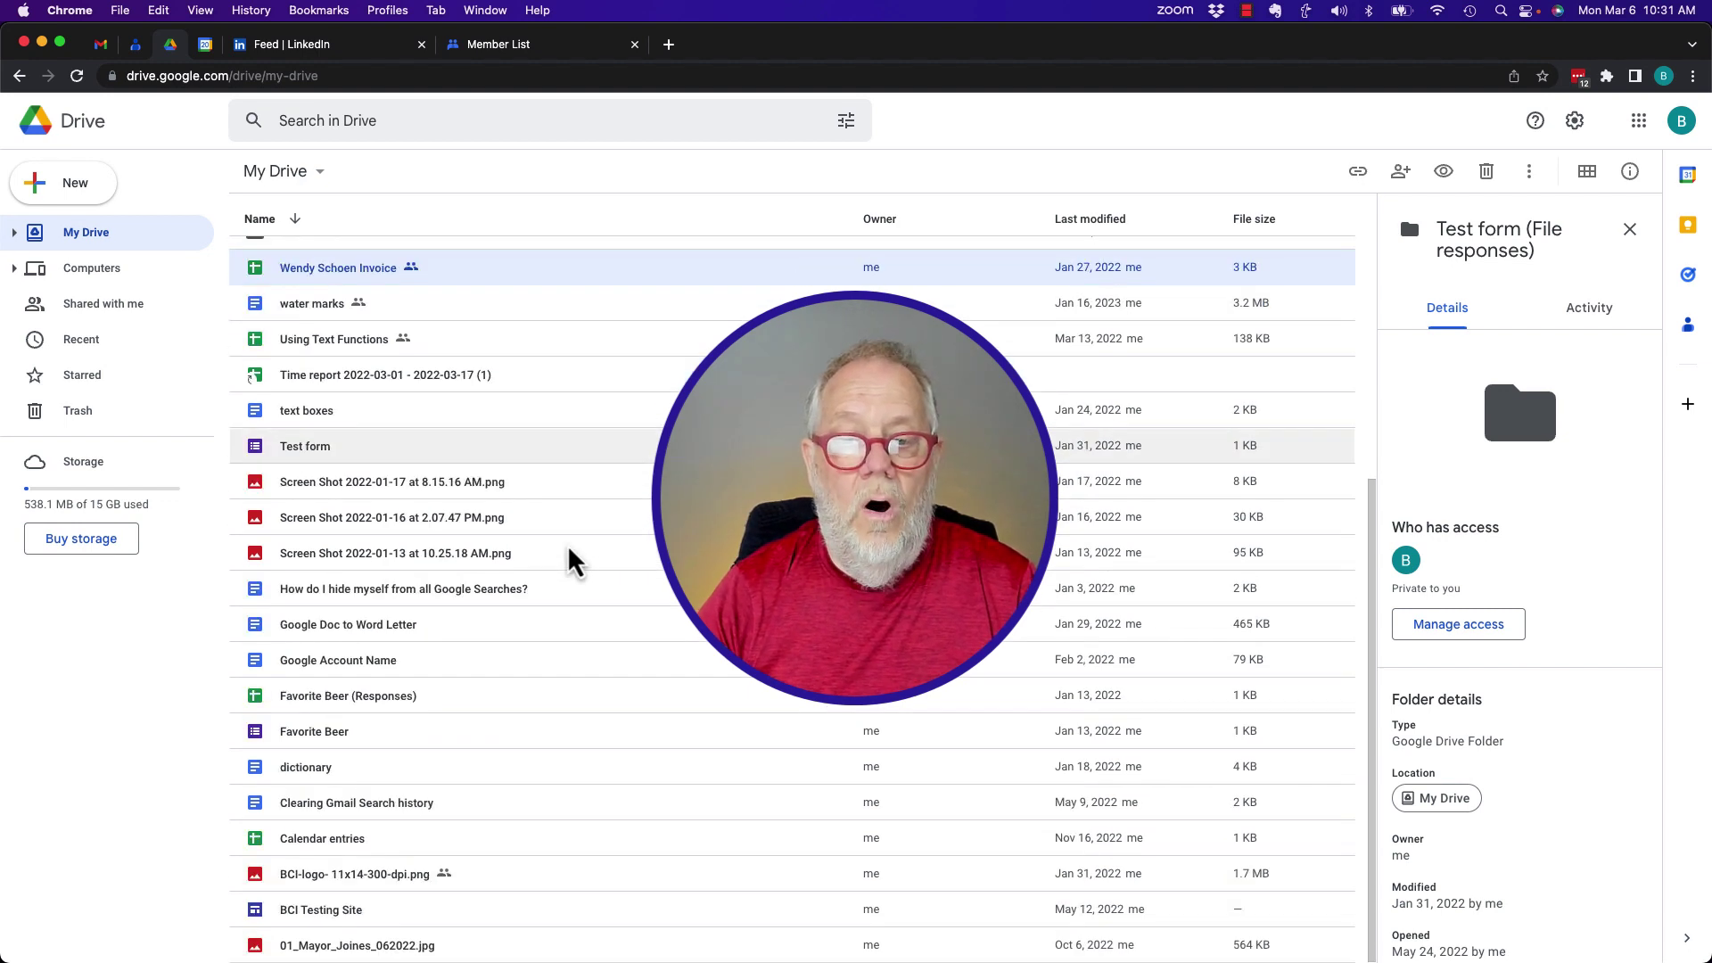
left_click(375, 945, "shift")
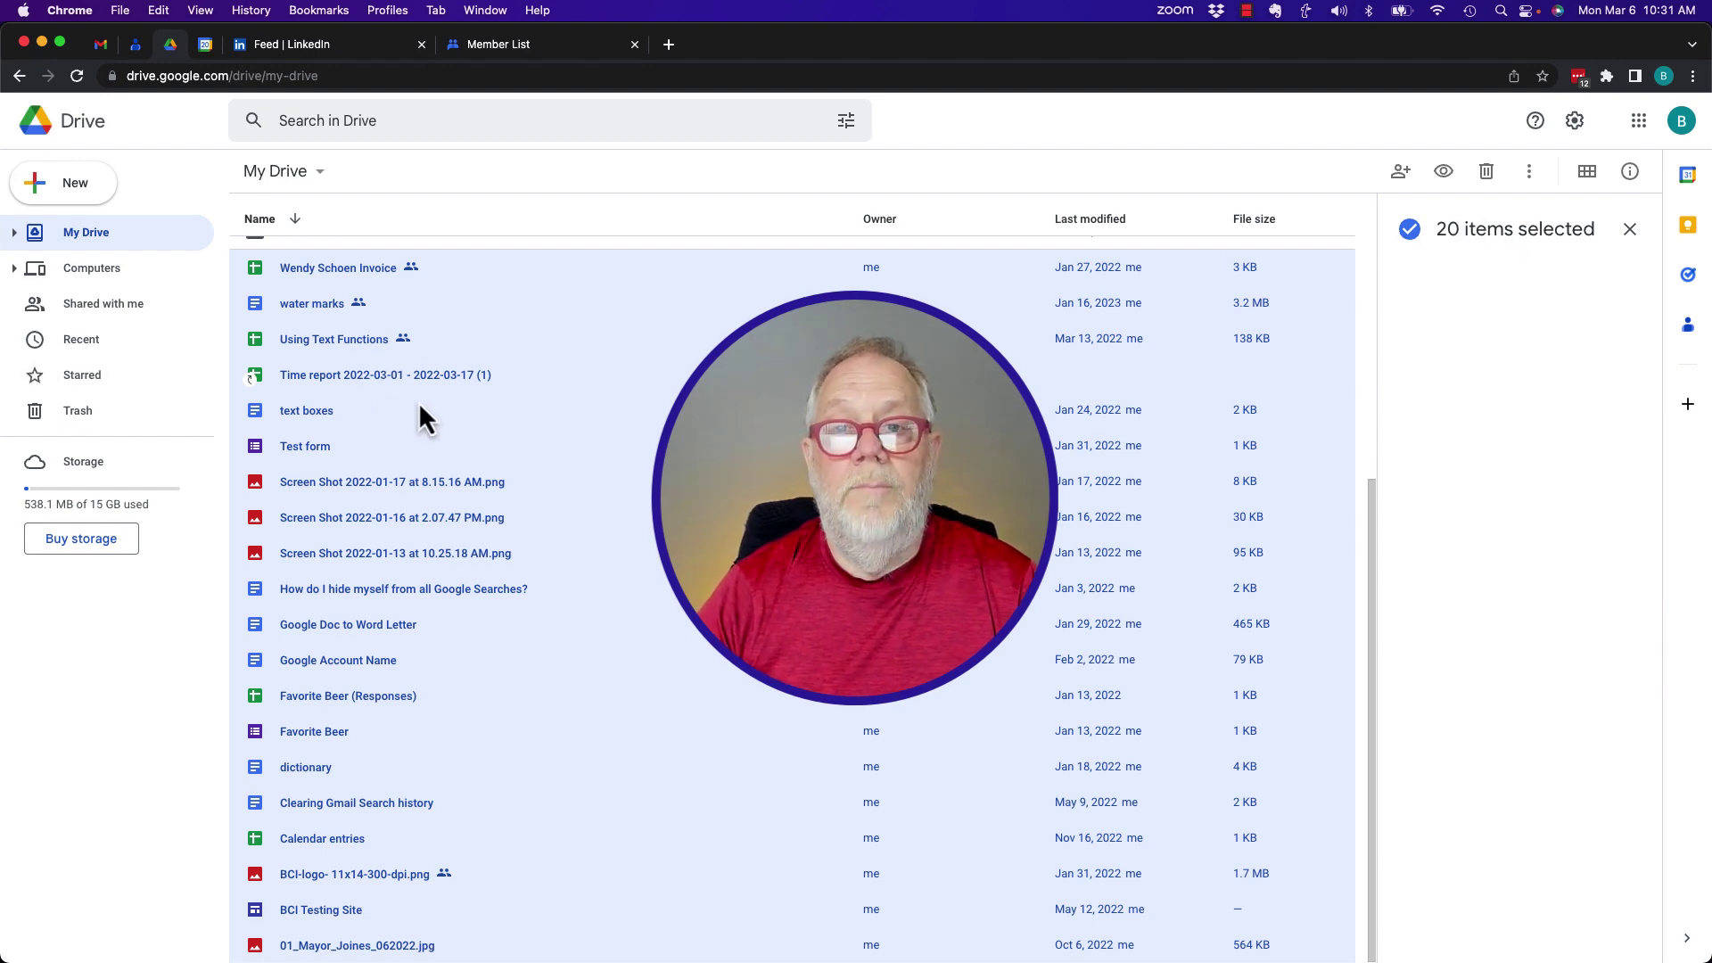
scroll(420, 401, "up", 5)
left_click(313, 256)
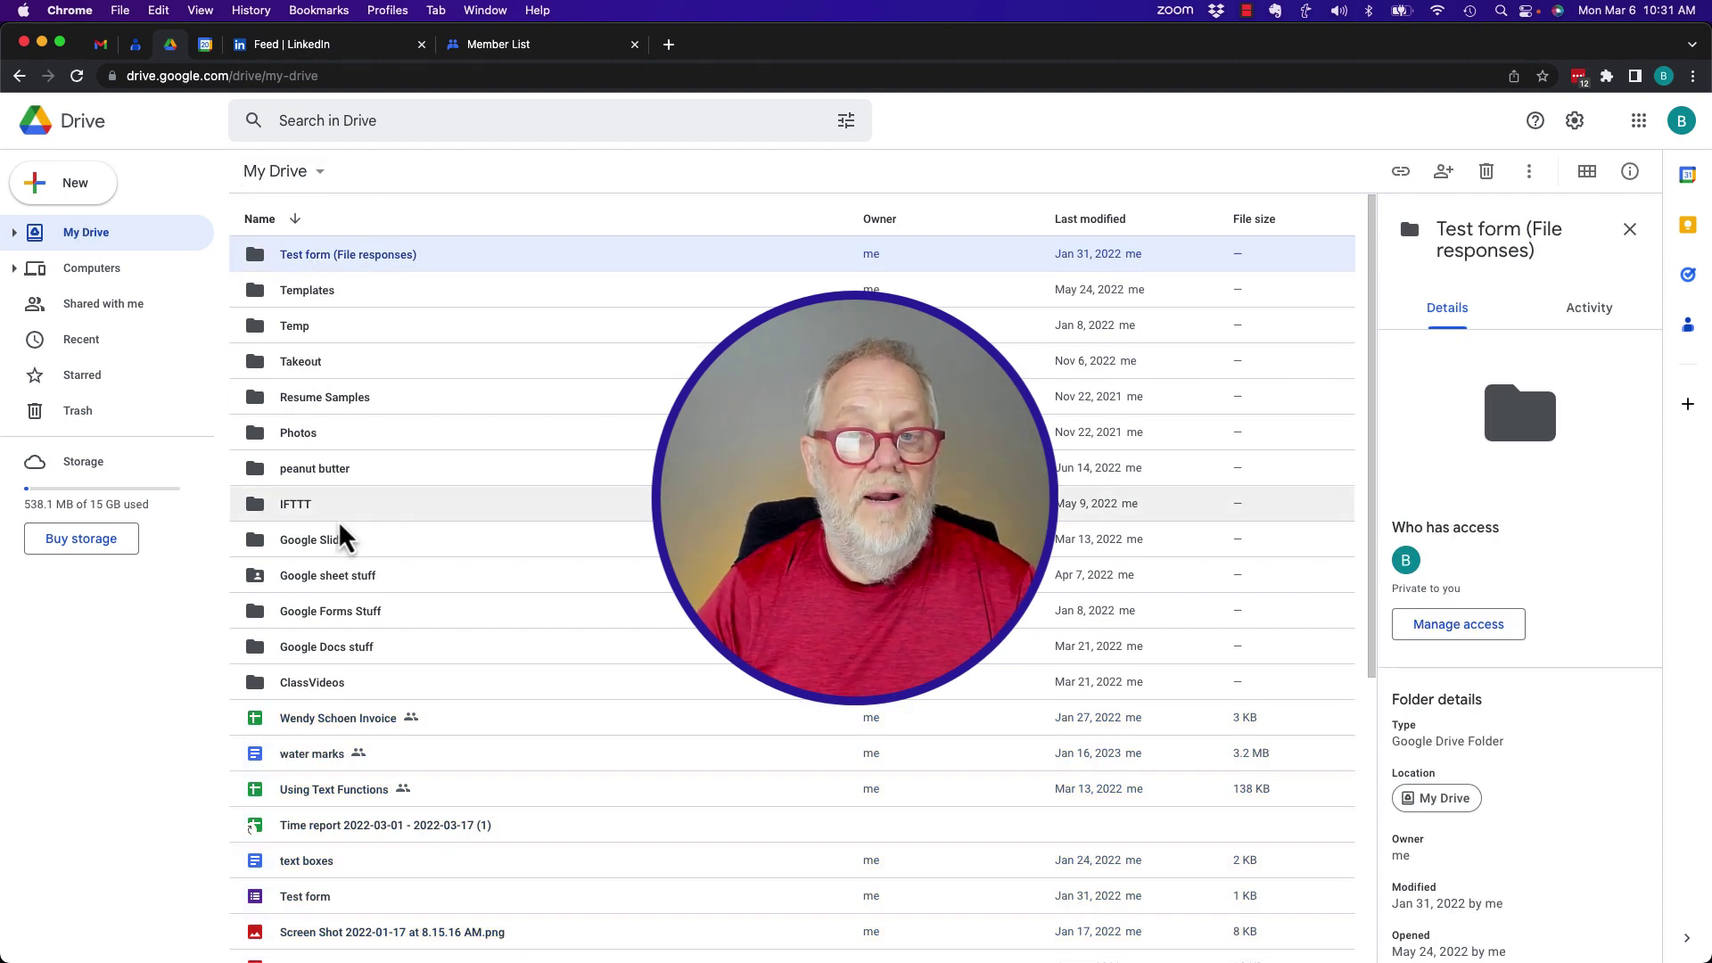
Step: Open Google Slides, select its 7 files, and reopen the details pane showing the count
key("Escape")
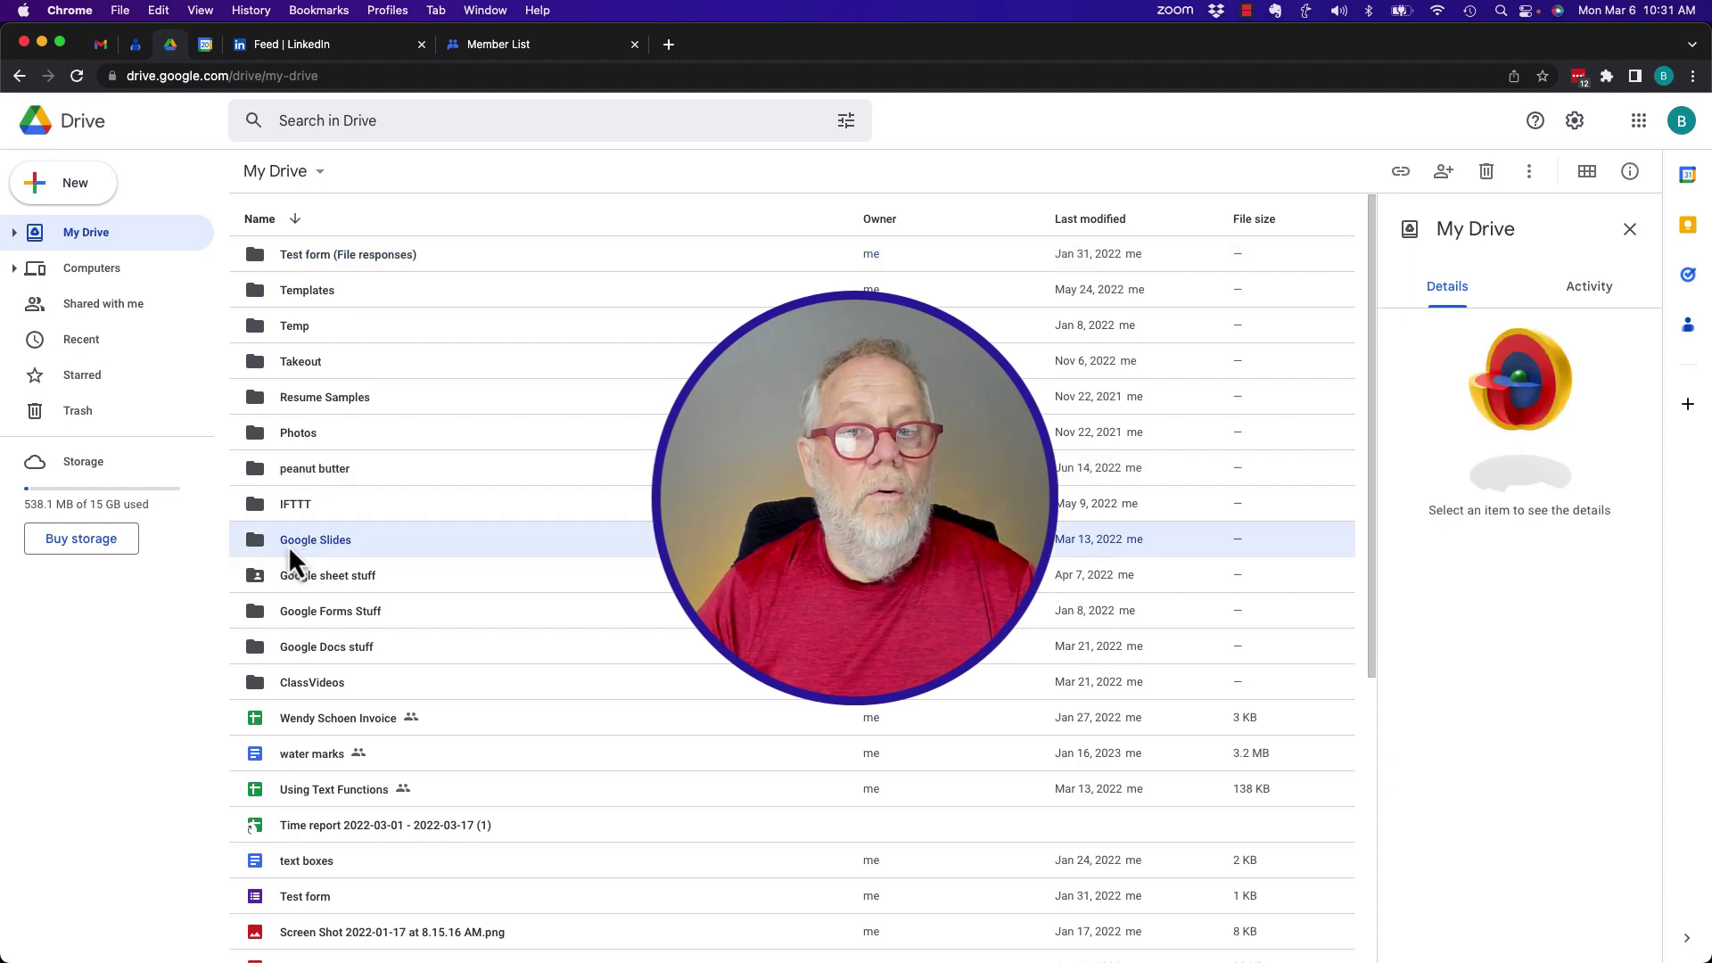
double_click(288, 545)
left_click(304, 253)
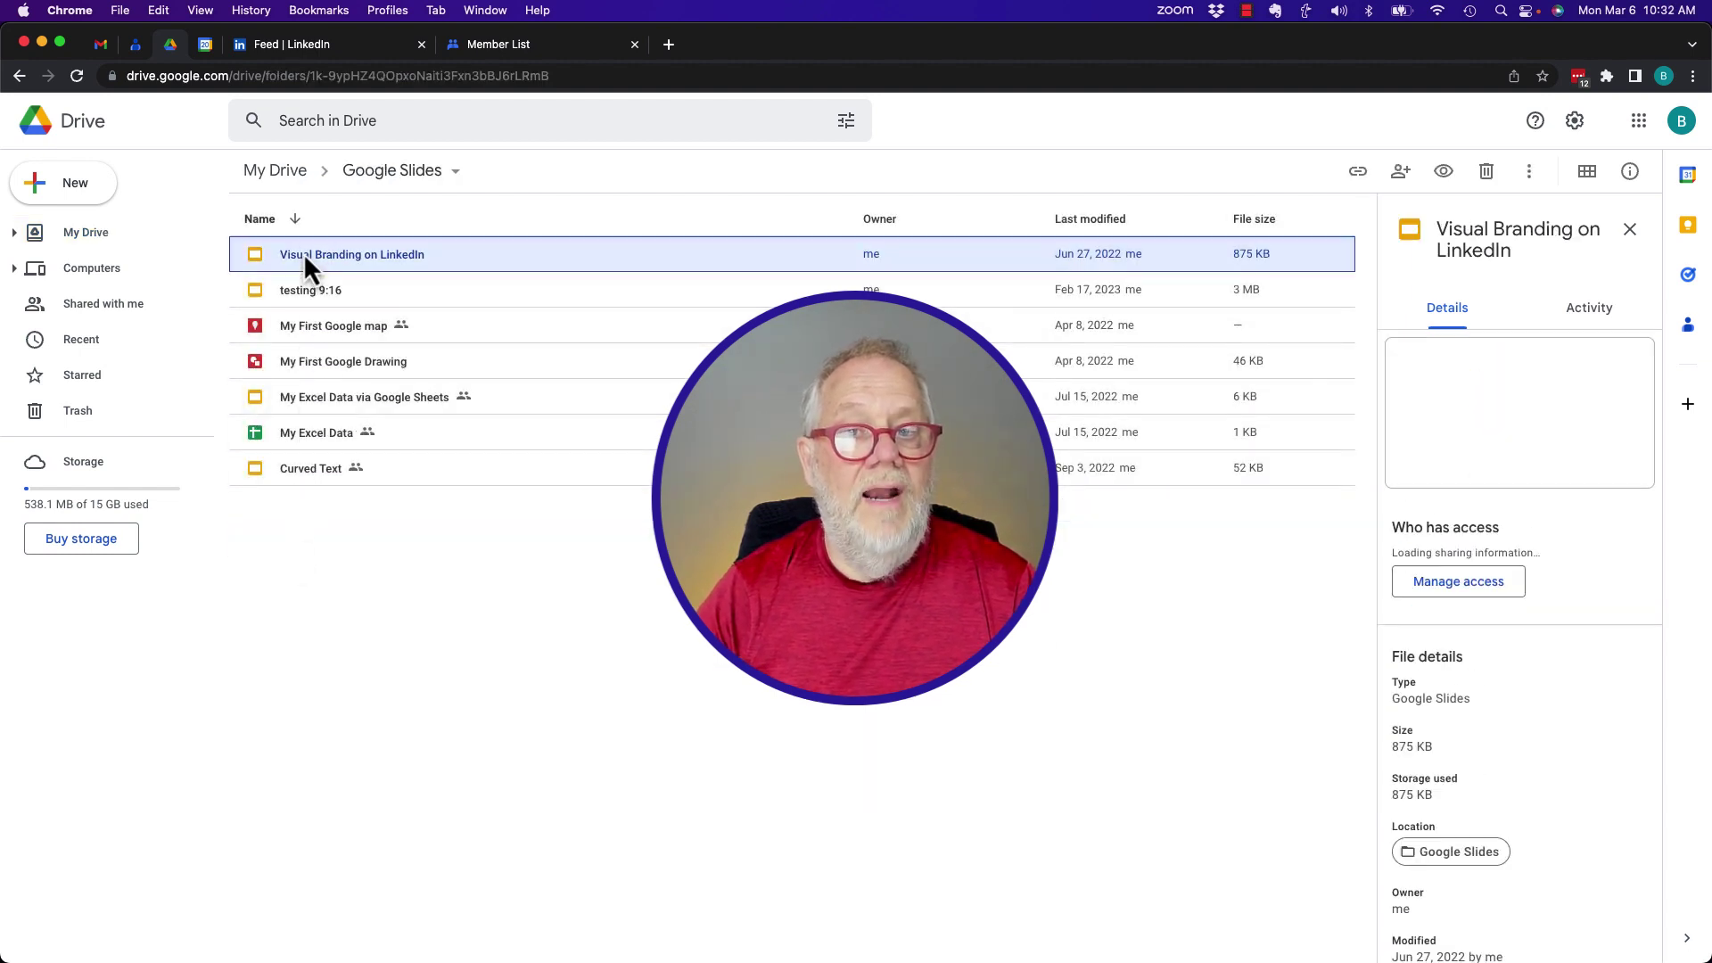
left_click(310, 467, "shift")
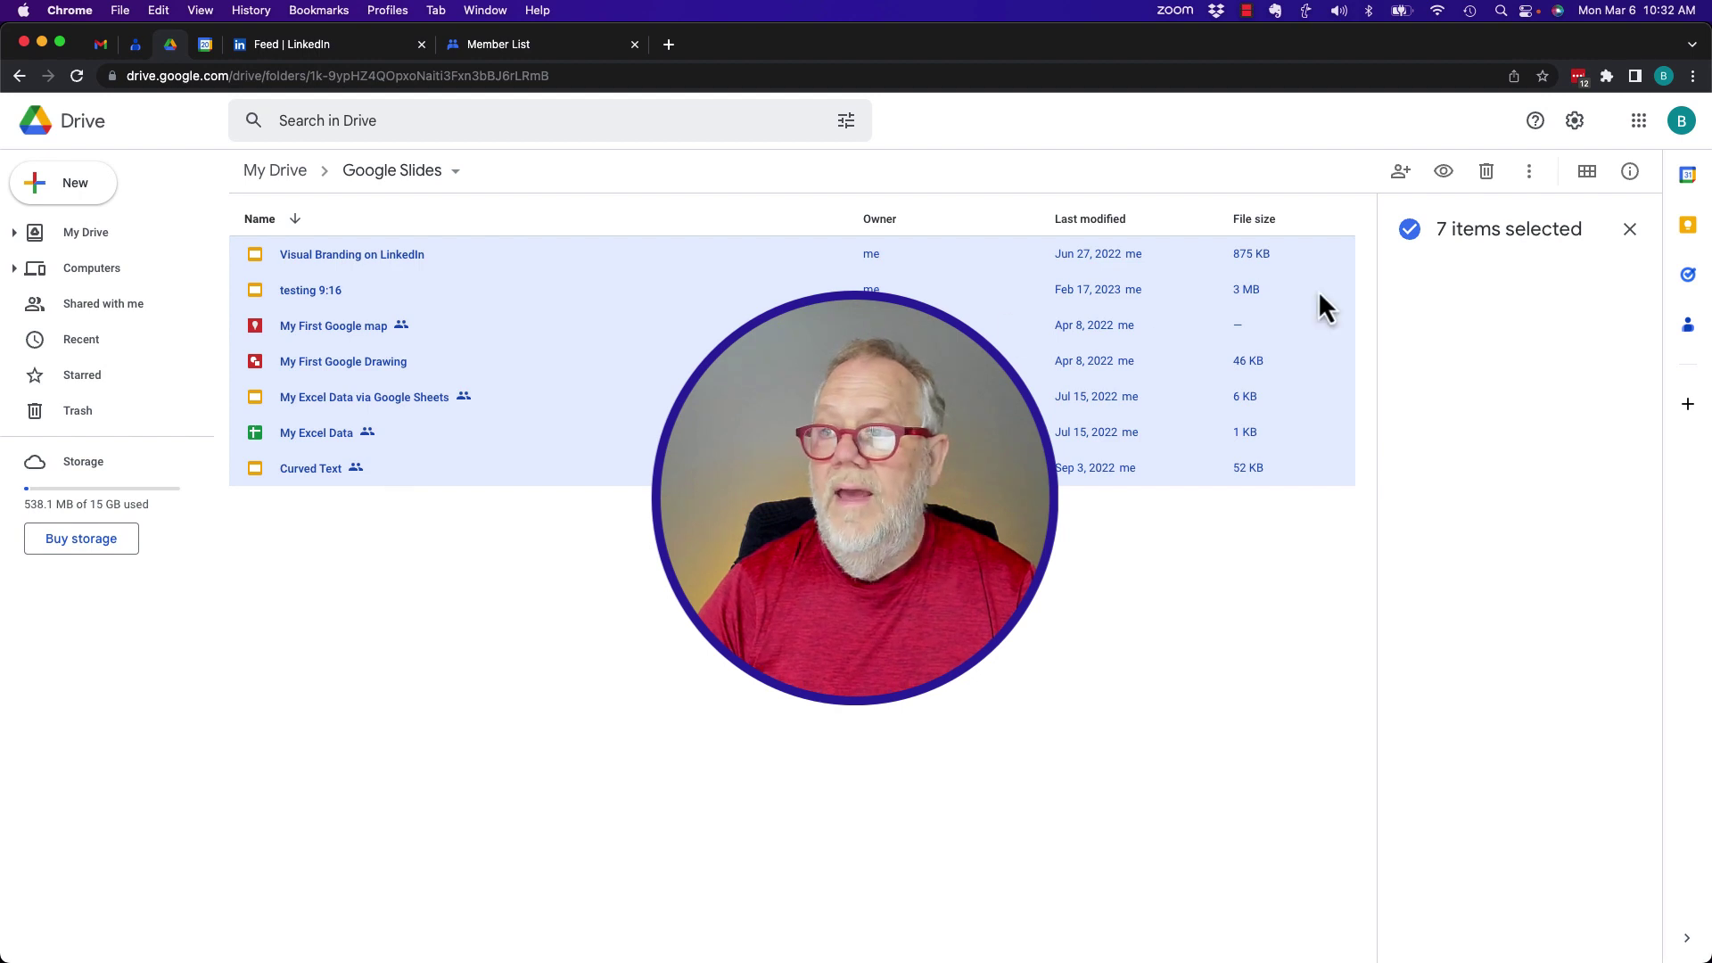
left_click(1635, 228)
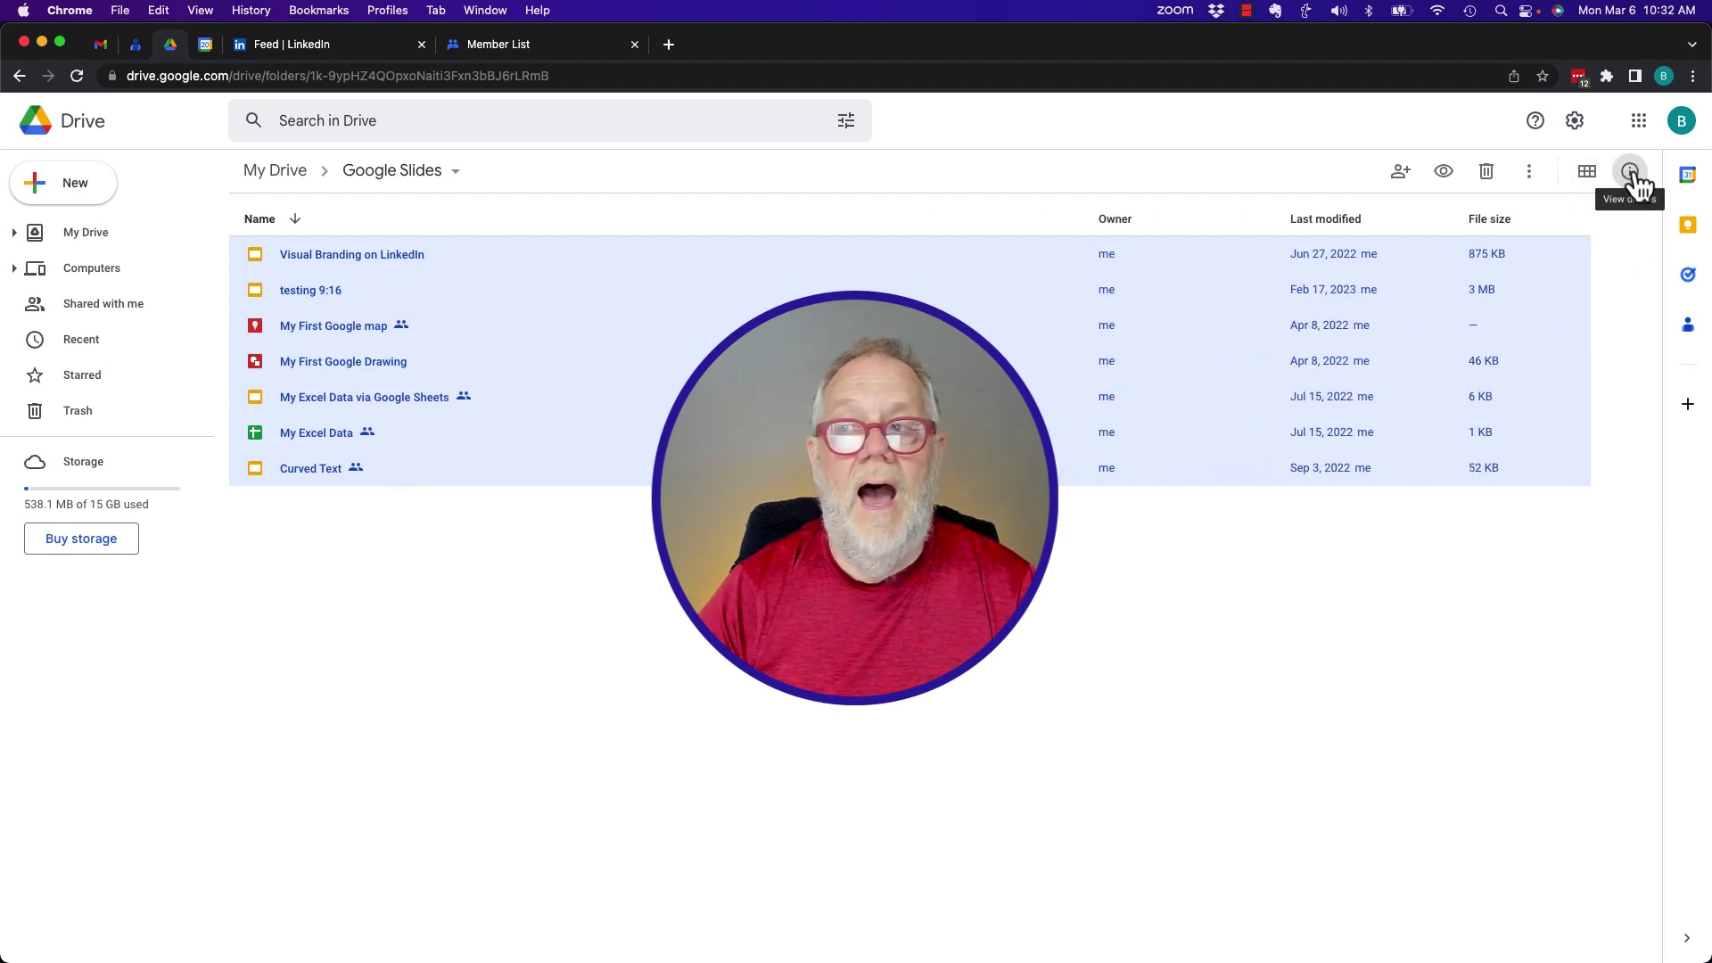
left_click(1633, 173)
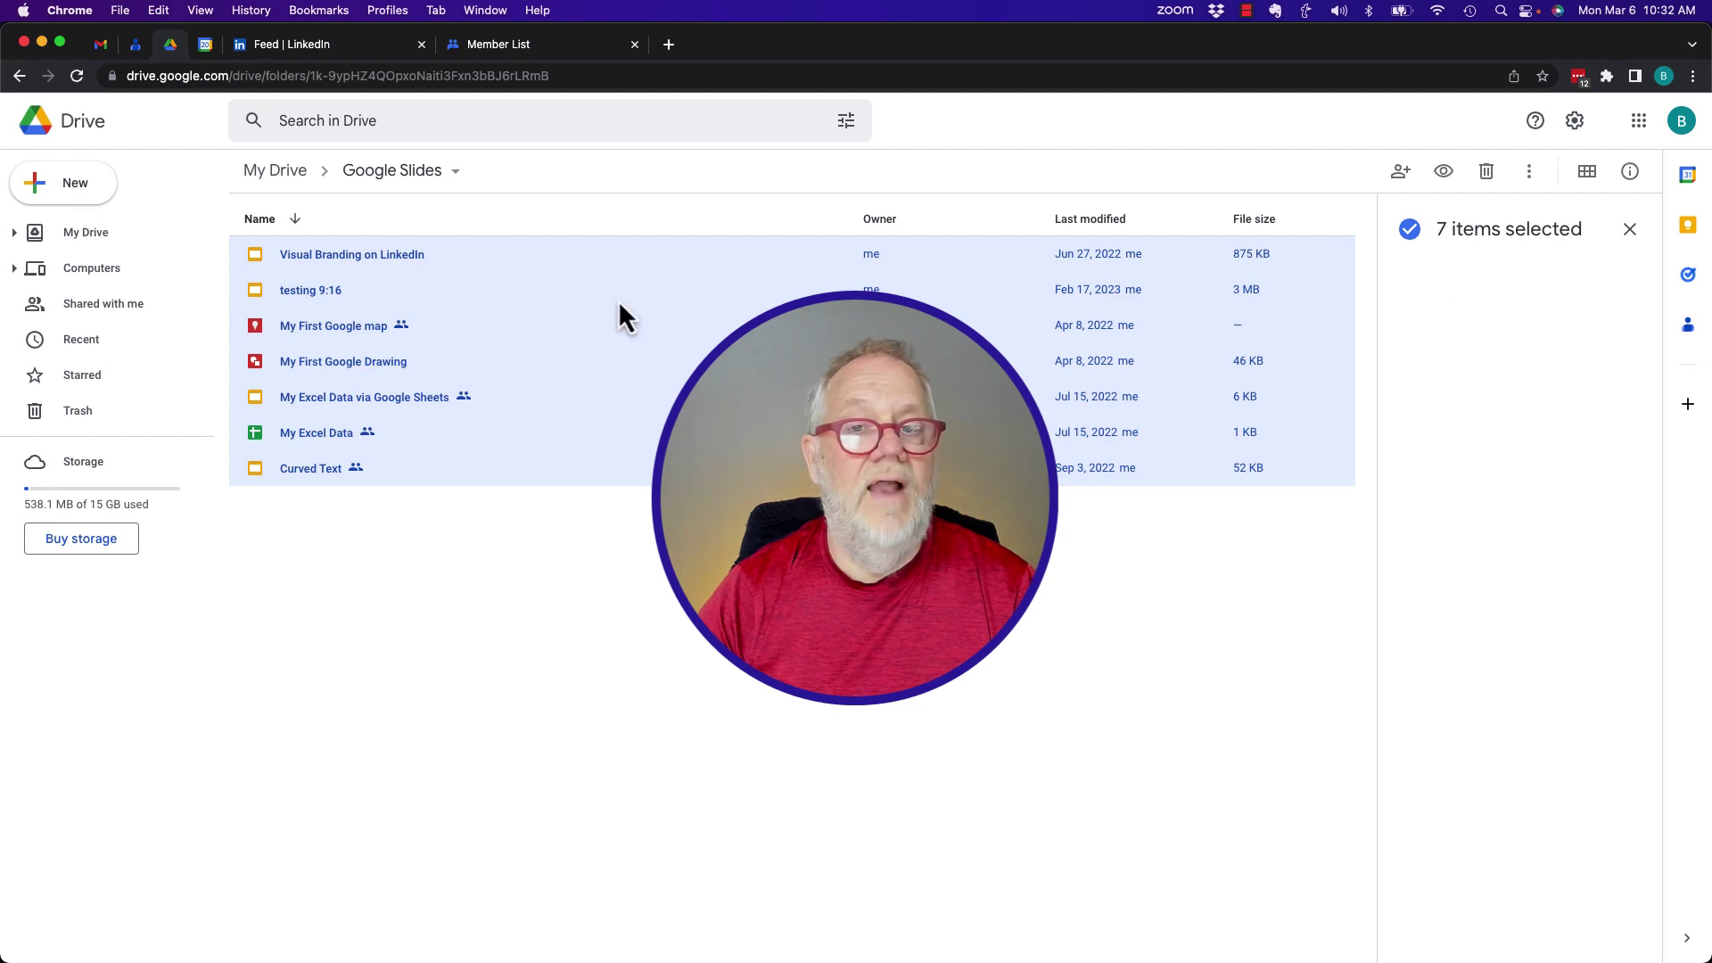